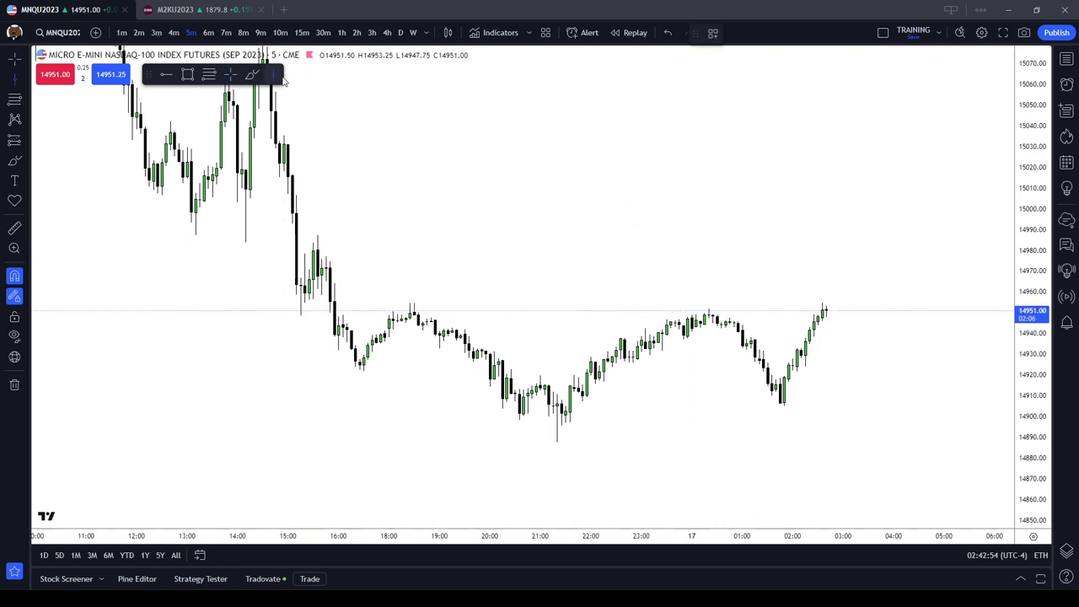
# - Switch the chart to the 10-minute timeframe
pyautogui.scroll(1, 740, 253)
pyautogui.scroll(1, 740, 253)
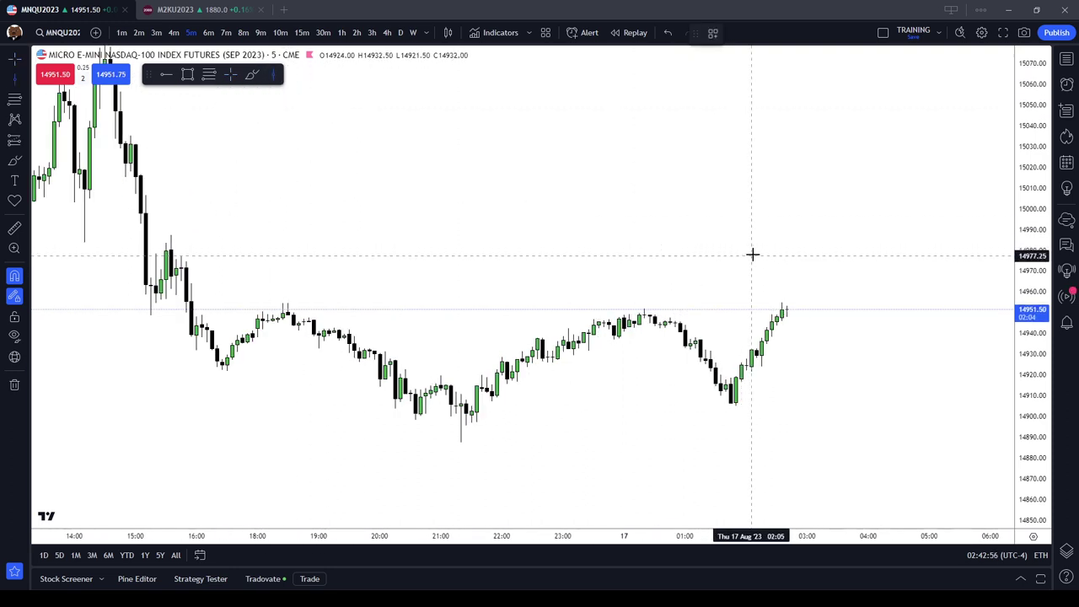
pyautogui.click(286, 33)
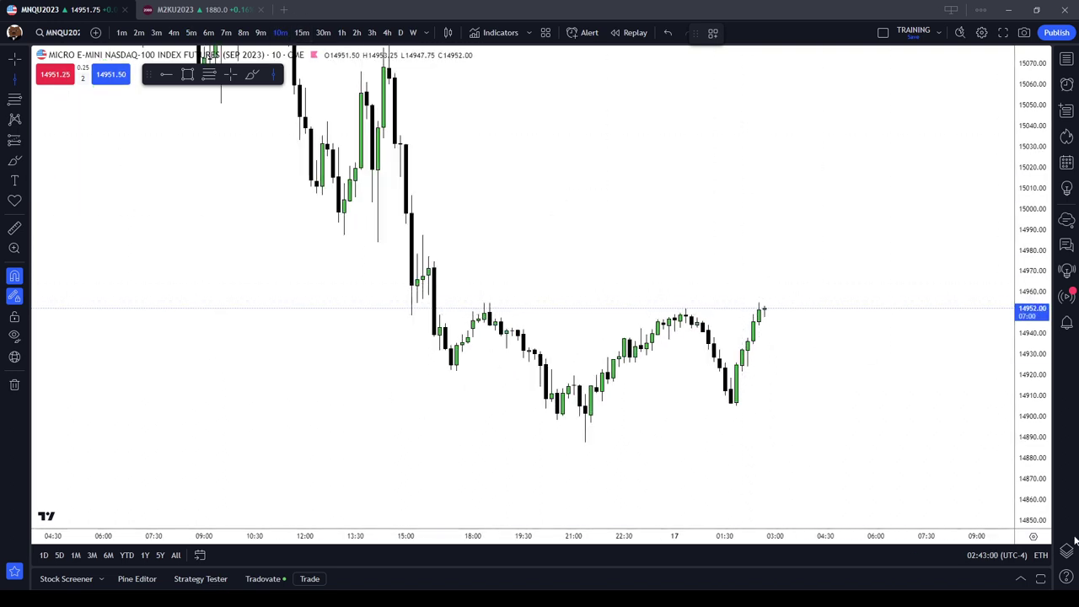
pyautogui.scroll(2, 953, 524)
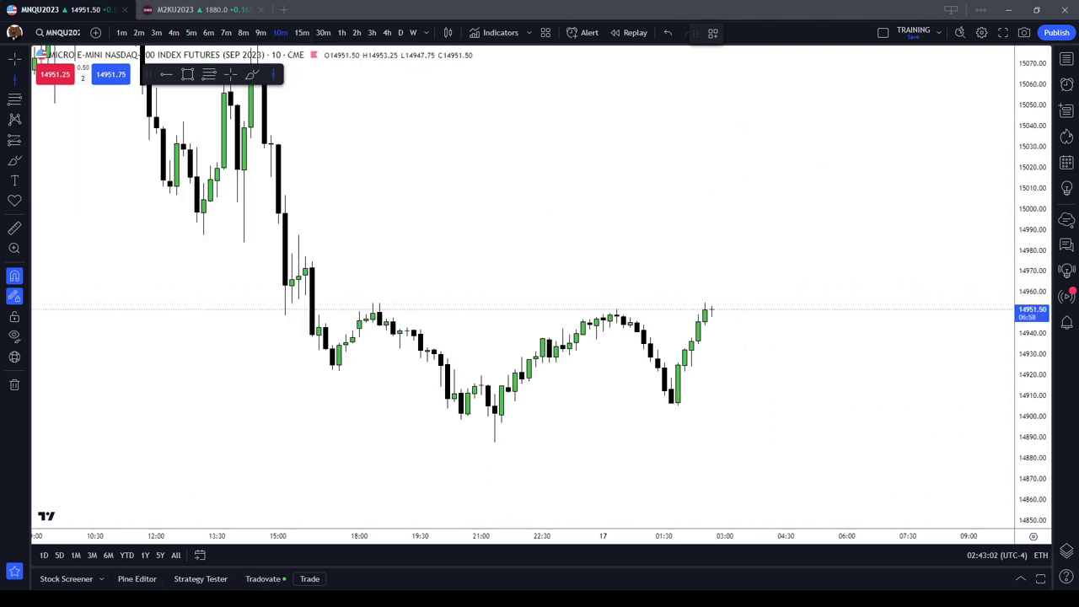
# - Open the chart's time zone list and check which zone is selected, ready to place vertical lines
pyautogui.click(989, 556)
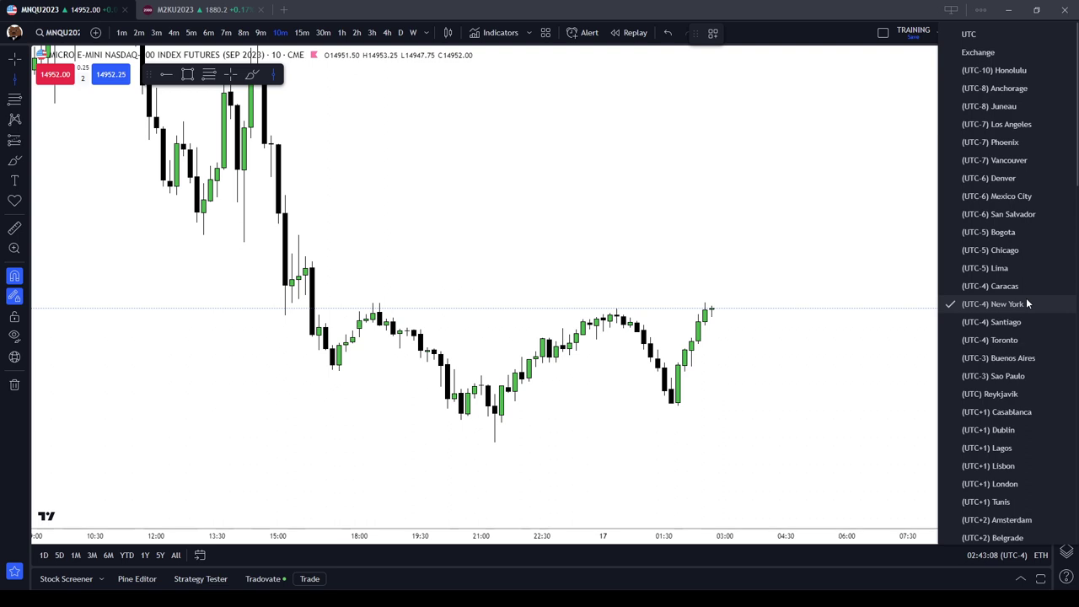
pyautogui.moveTo(741, 234); pyautogui.dragTo(683, 212)
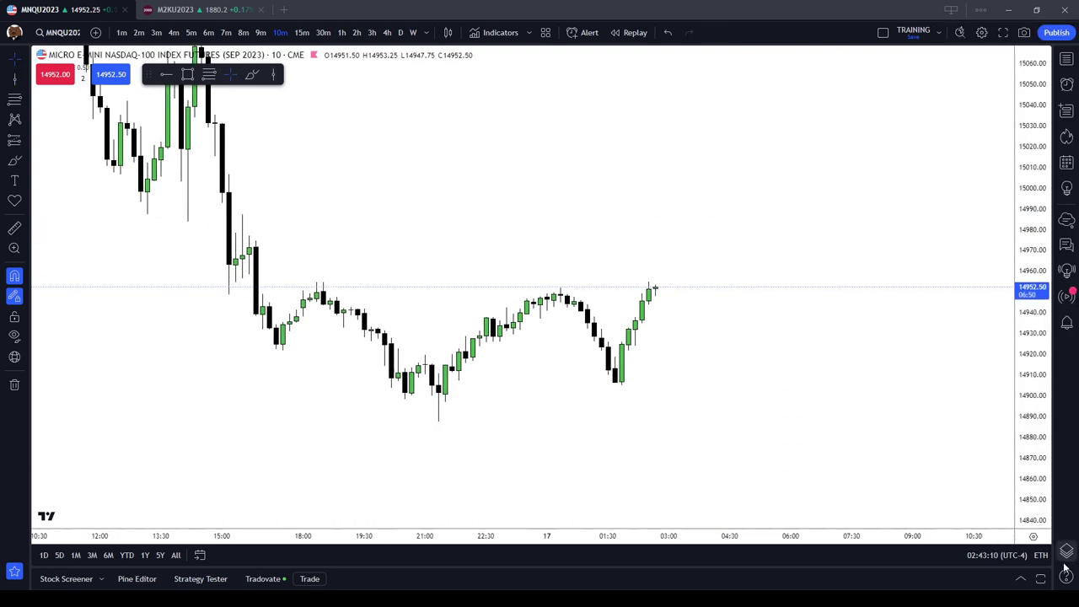
pyautogui.click(1027, 561)
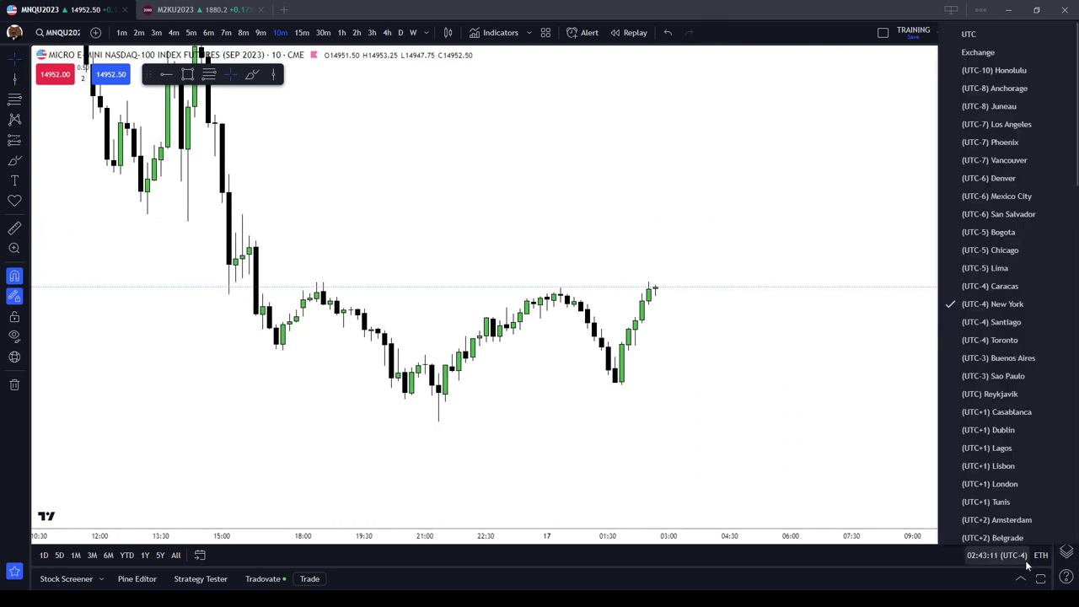
pyautogui.click(8, 84)
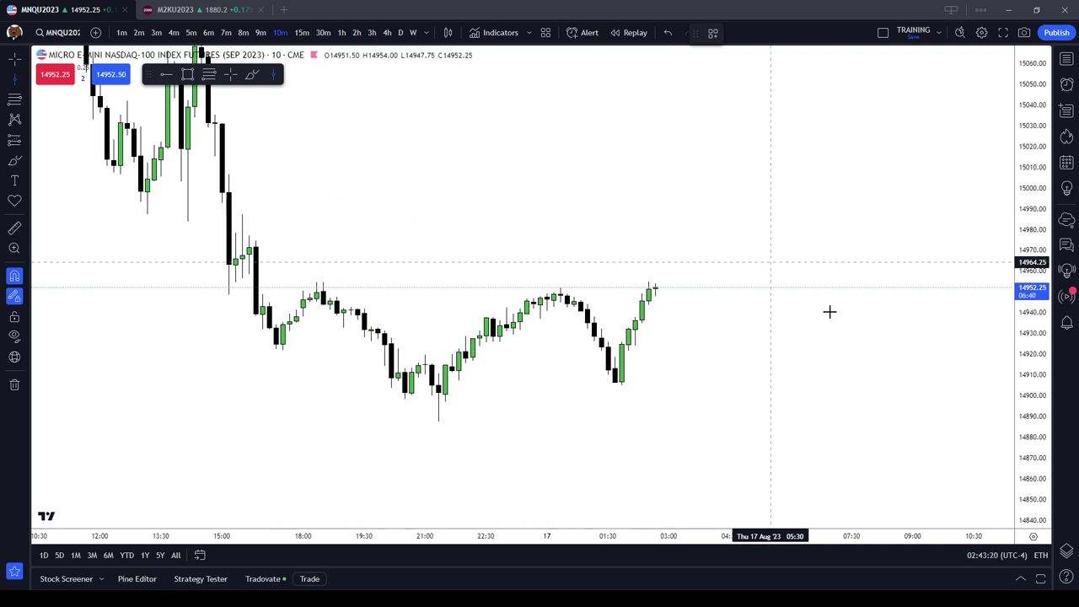
pyautogui.click(1020, 554)
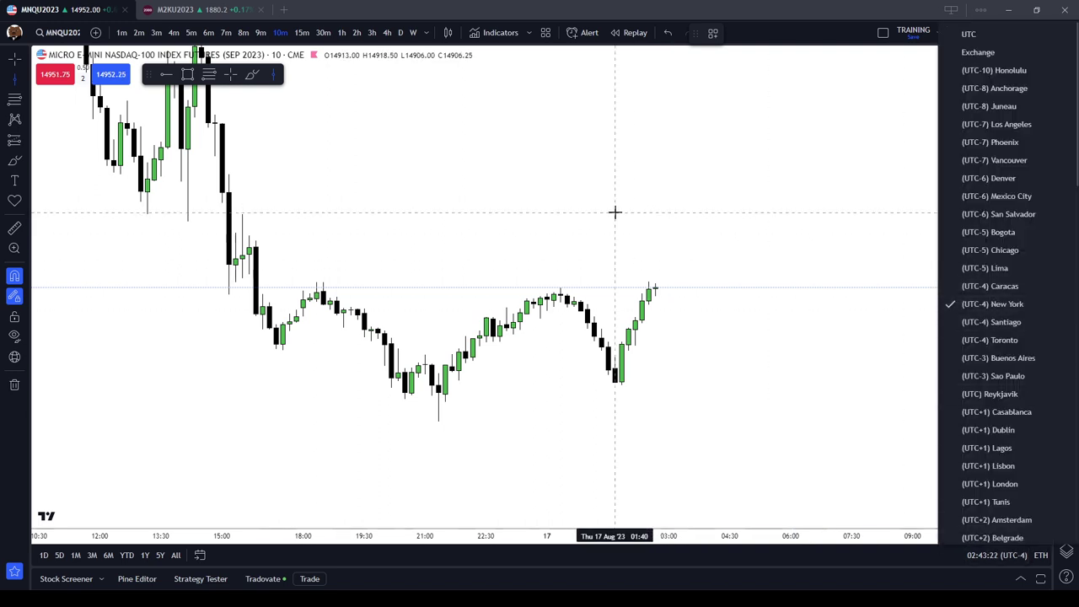
# - Mark 03:00 and 04:00 on 17 August with vertical lines and set the chart to the 5-minute timeframe
pyautogui.click(669, 213)
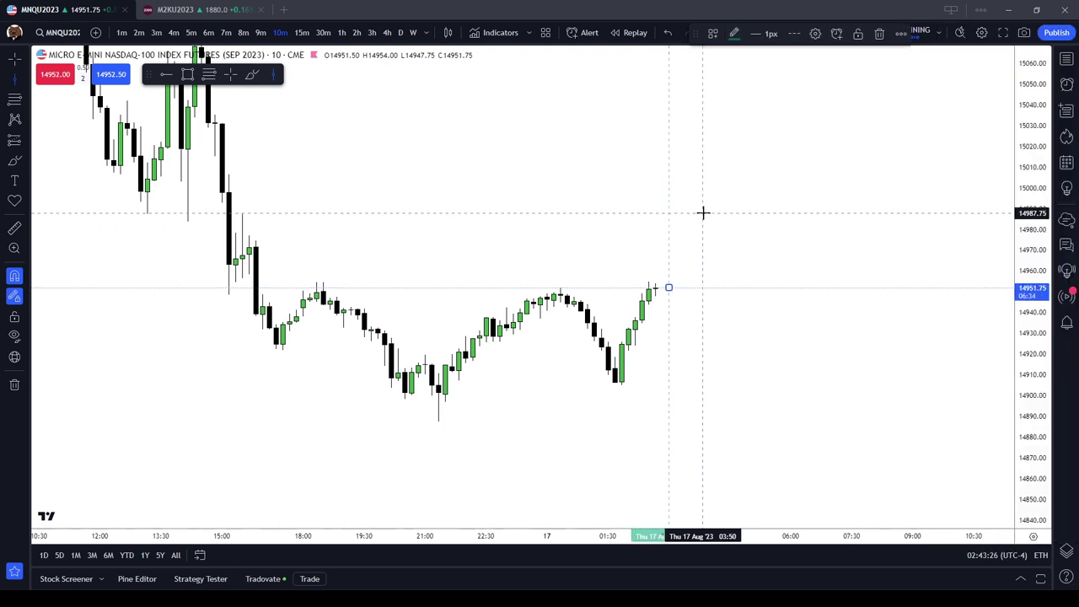
pyautogui.click(709, 213)
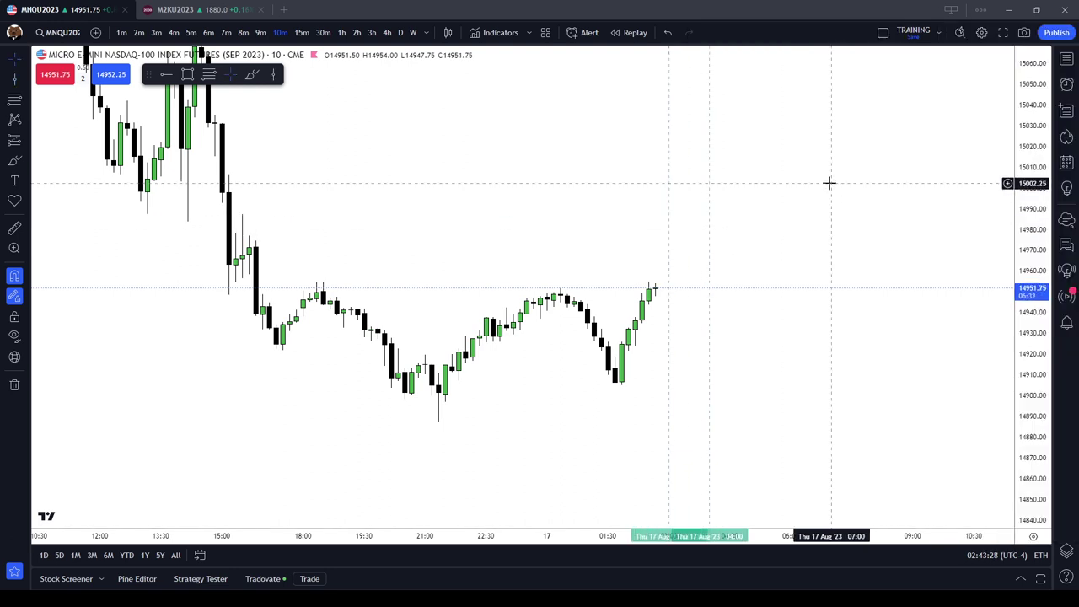
pyautogui.scroll(1, 321, 98)
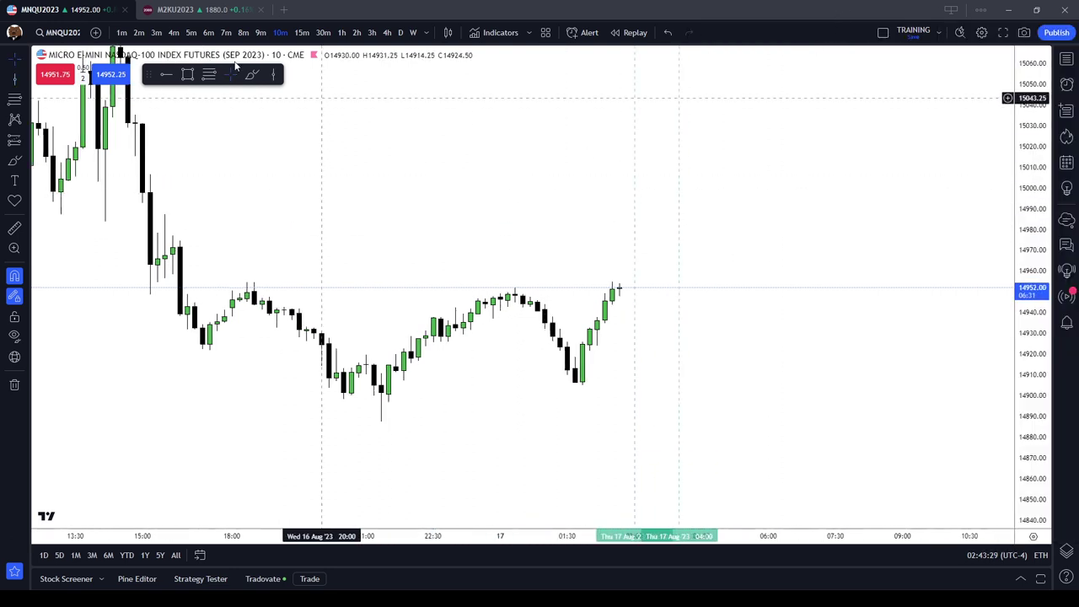
pyautogui.click(191, 33)
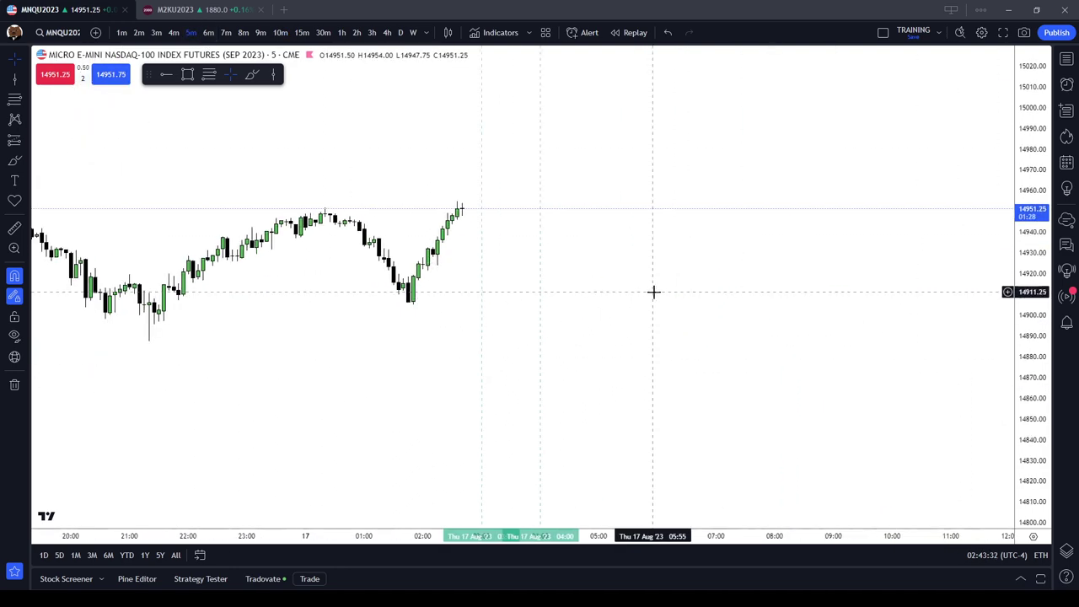
# - Mark 10:00 and 11:00 on 17 August with two vertical lines
pyautogui.scroll(-1, 653, 292)
pyautogui.click(14, 79)
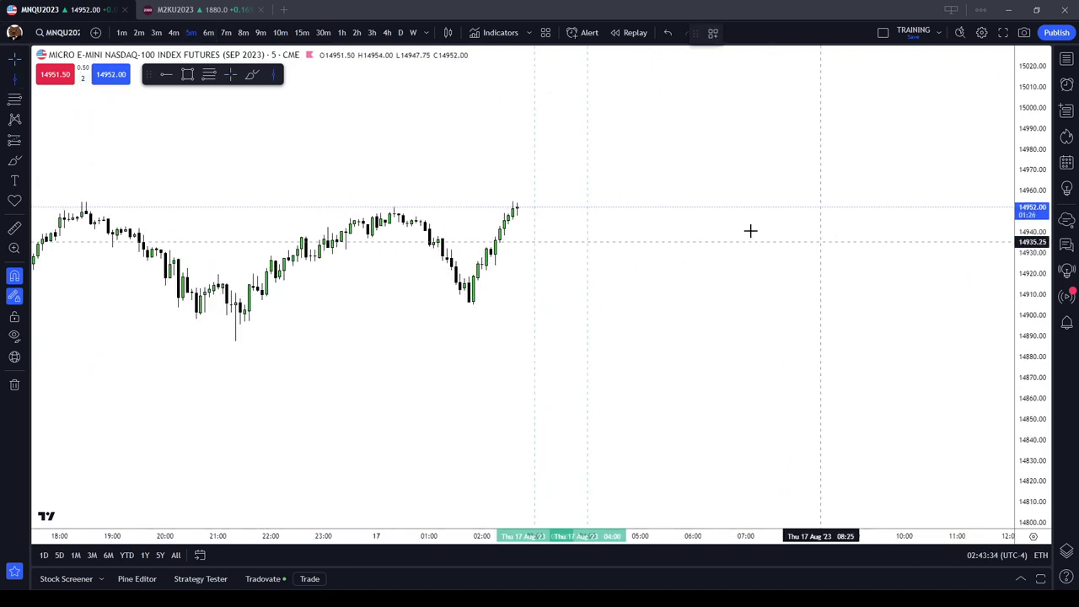
pyautogui.moveTo(792, 231); pyautogui.dragTo(616, 248)
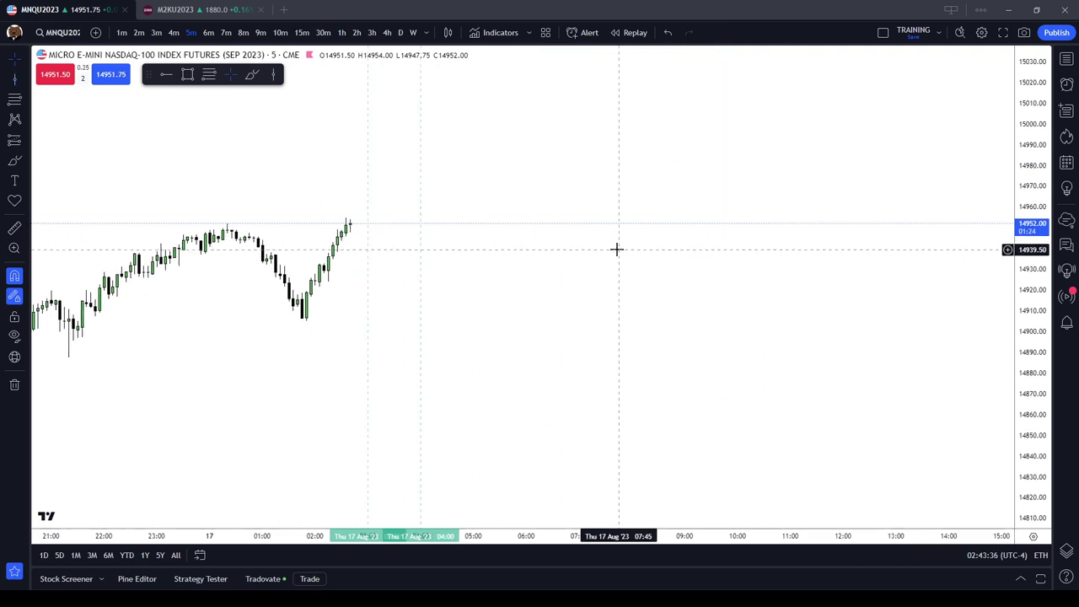
pyautogui.scroll(-2, 616, 249)
pyautogui.click(15, 79)
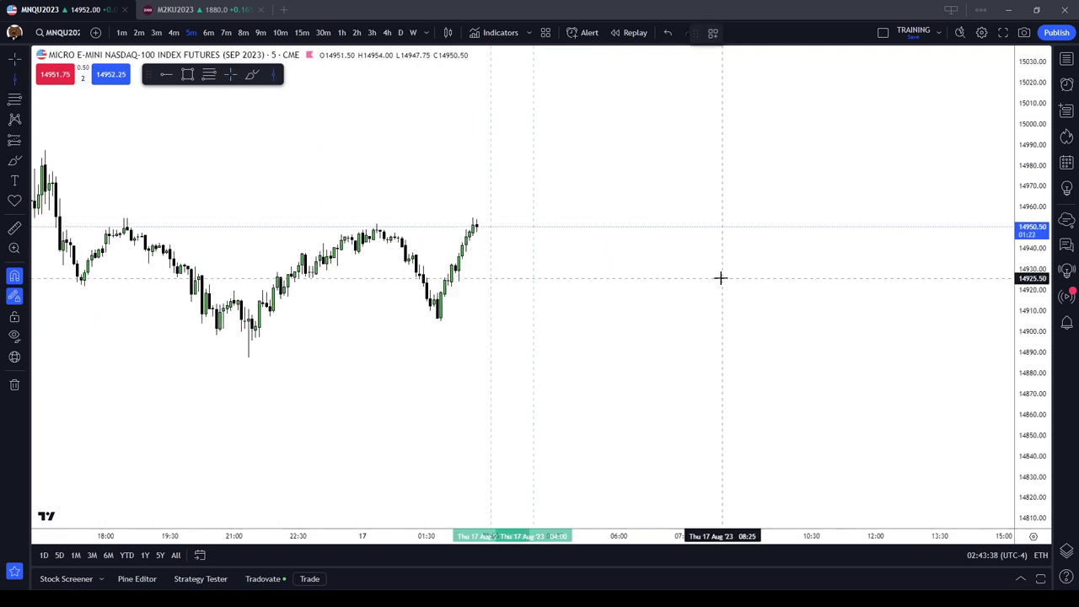
pyautogui.click(790, 287)
pyautogui.click(833, 282)
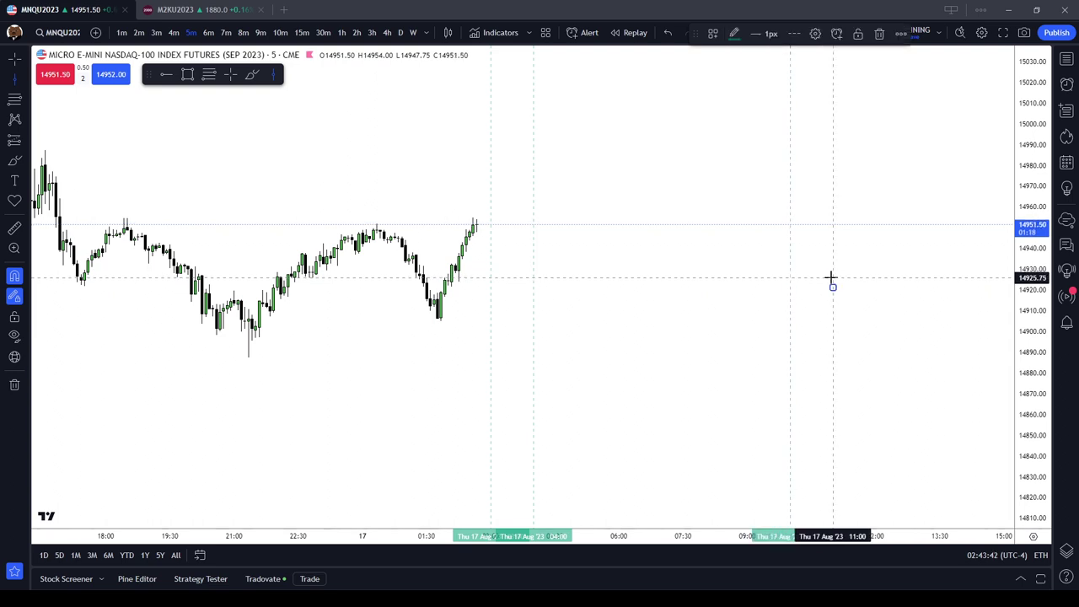
# - Mark 14:00 and 15:00 on 17 August with two vertical lines
pyautogui.moveTo(937, 181); pyautogui.dragTo(706, 174)
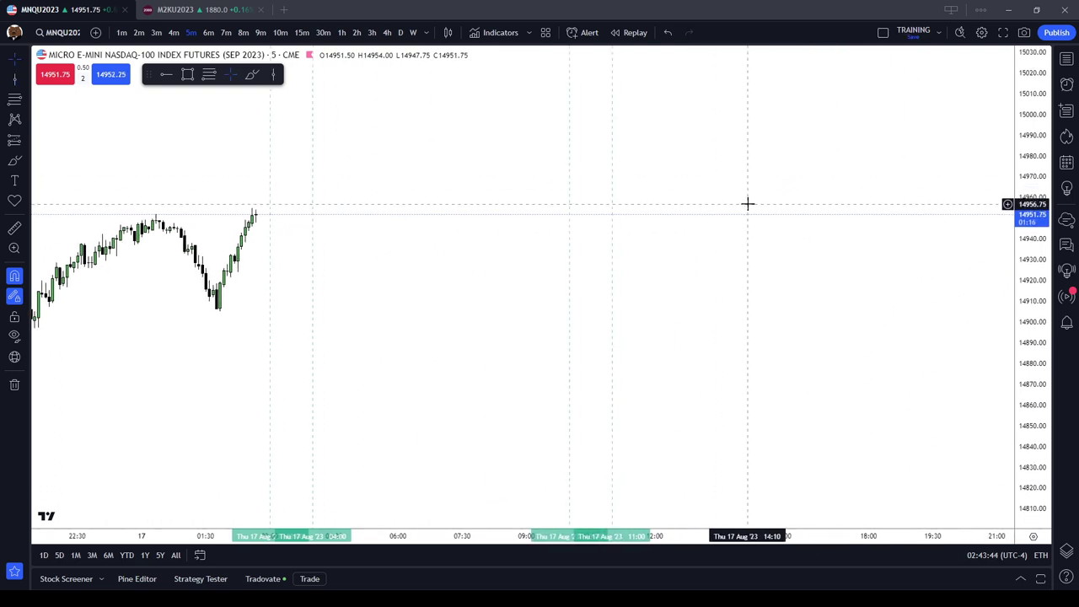
pyautogui.scroll(-4, 748, 203)
pyautogui.moveTo(856, 232); pyautogui.dragTo(602, 247)
pyautogui.click(11, 80)
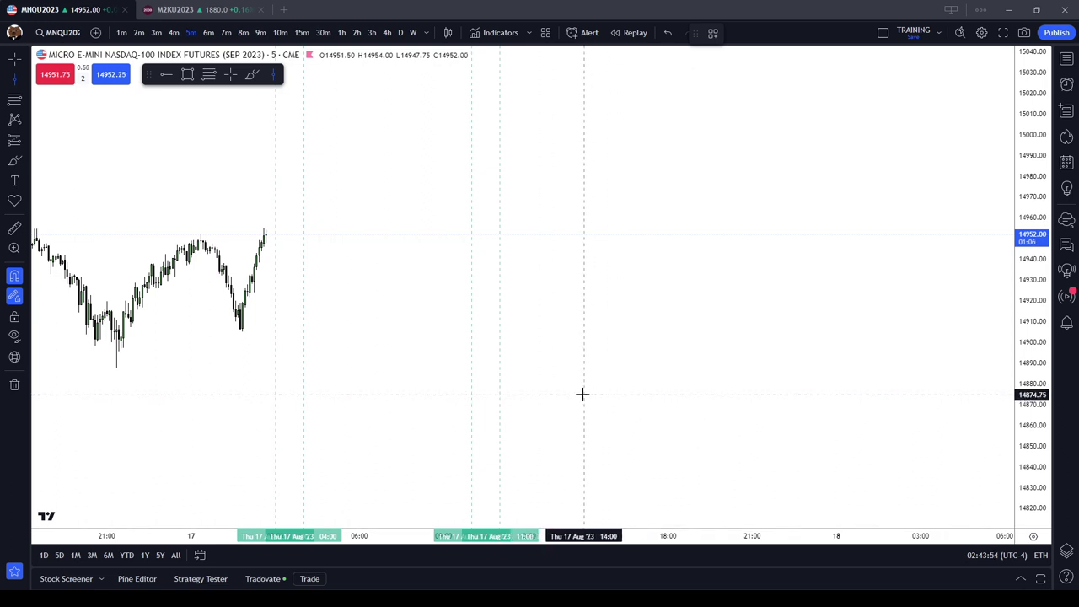
pyautogui.click(583, 394)
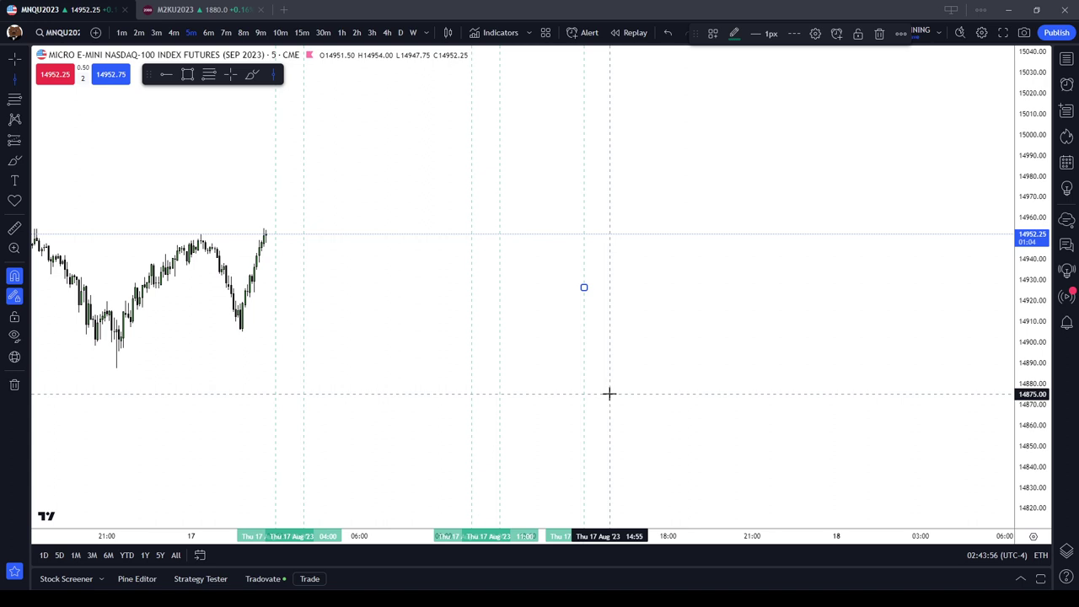
pyautogui.click(610, 393)
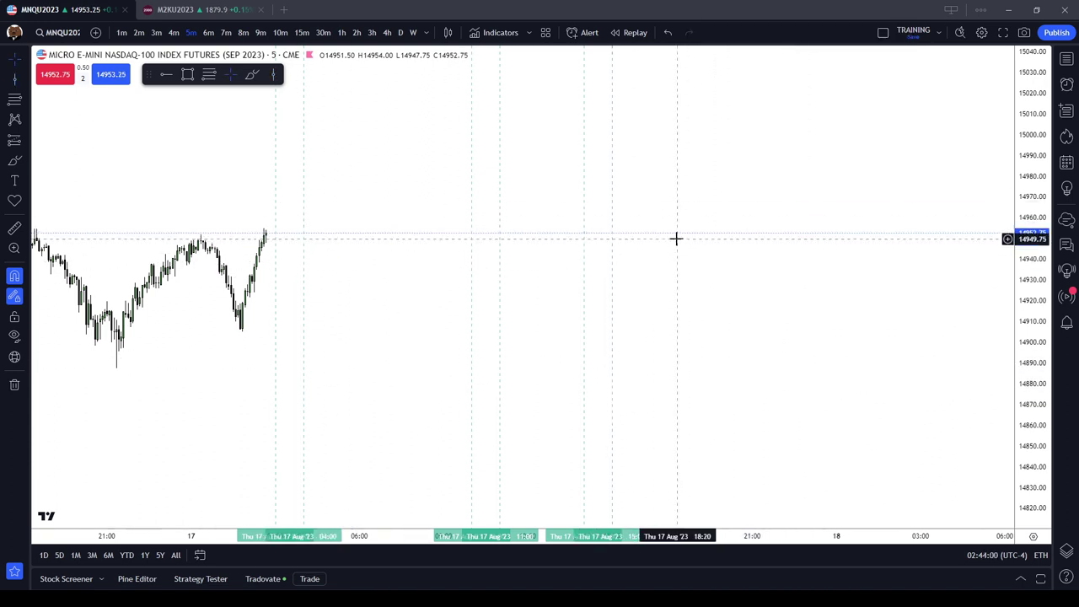
# - Review the three marked time windows on 17 August and remove all vertical lines from the chart
pyautogui.moveTo(675, 239); pyautogui.dragTo(872, 335)
pyautogui.scroll(1, 870, 335)
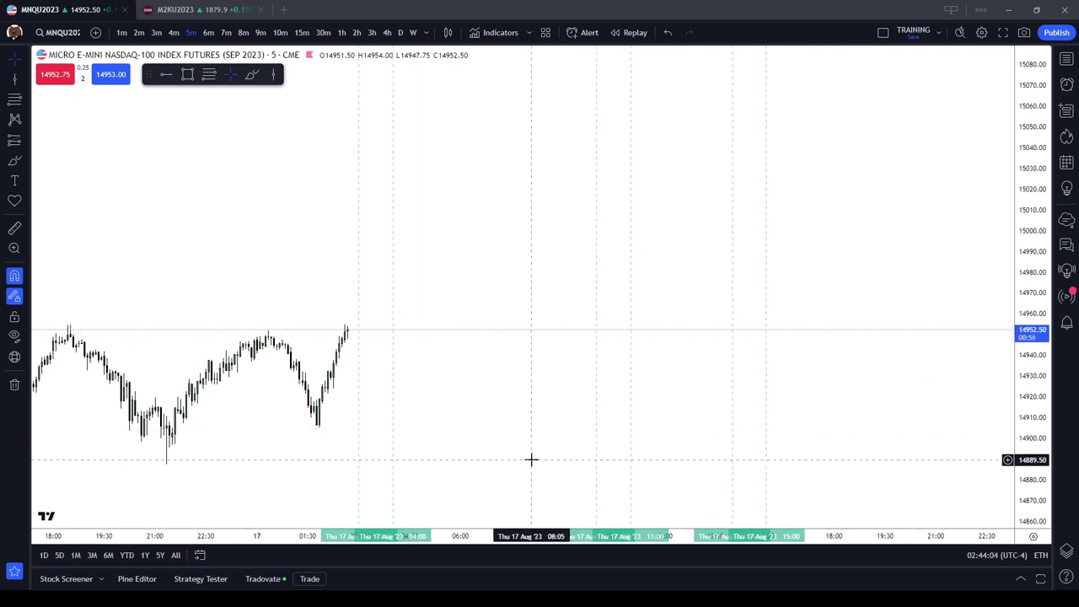
pyautogui.moveTo(525, 431); pyautogui.dragTo(534, 353)
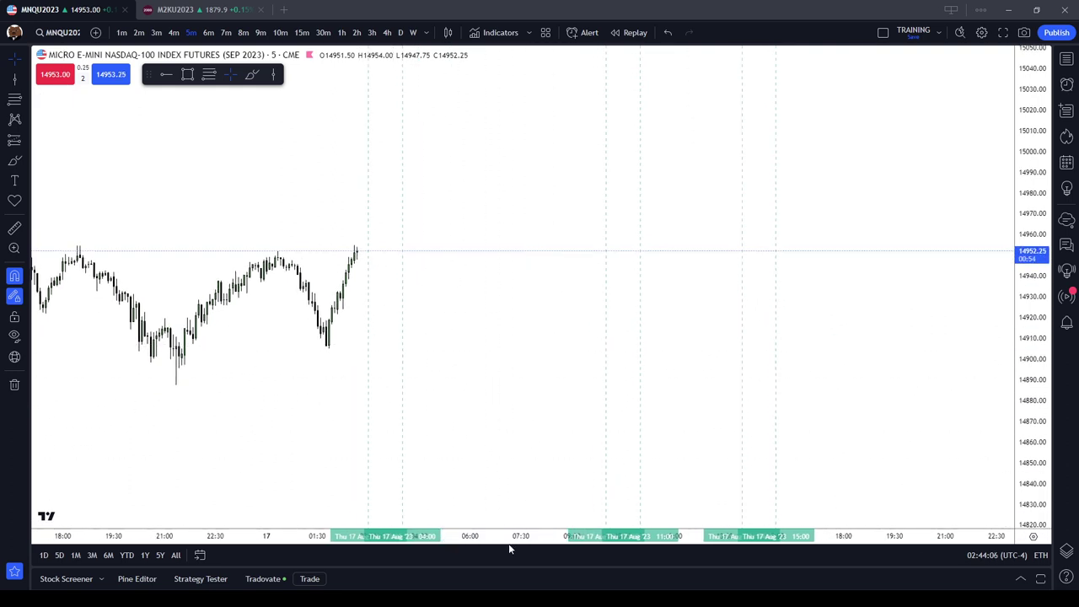
pyautogui.moveTo(509, 548); pyautogui.dragTo(460, 548)
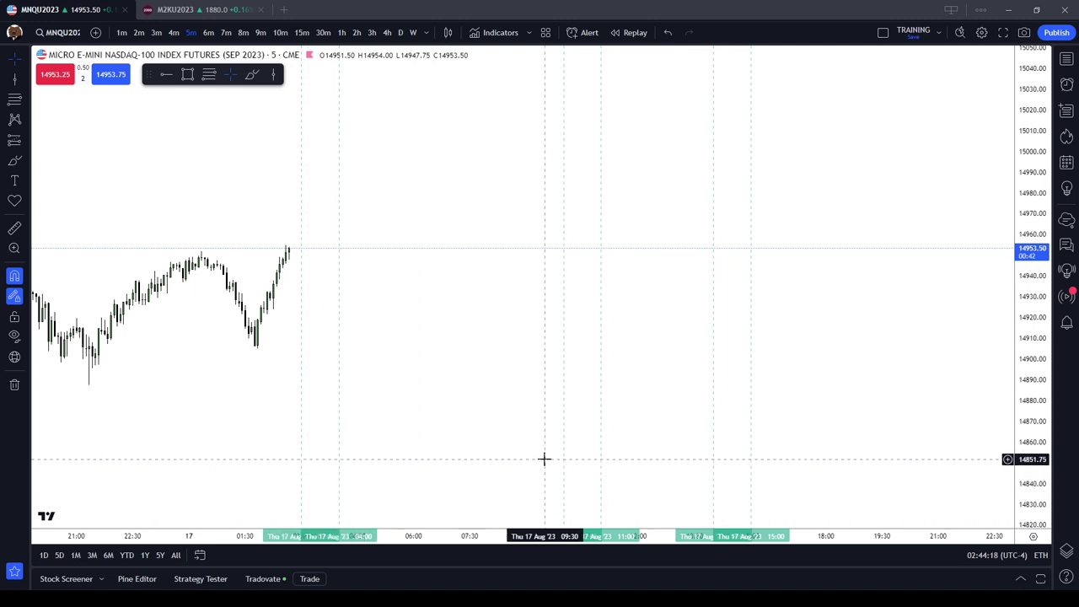
pyautogui.scroll(2, 543, 459)
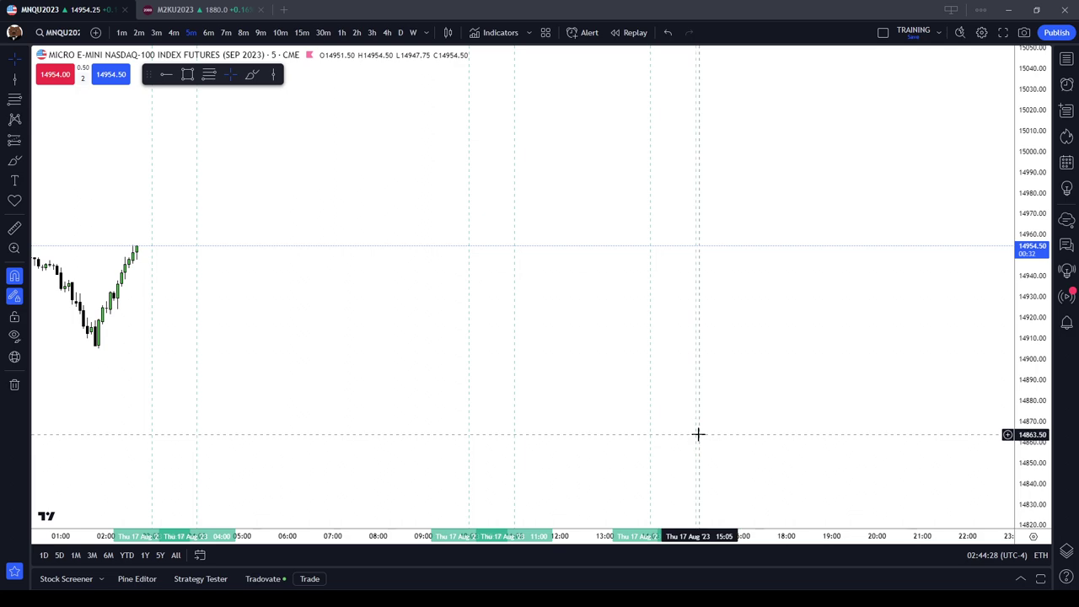
pyautogui.scroll(-5, 778, 422)
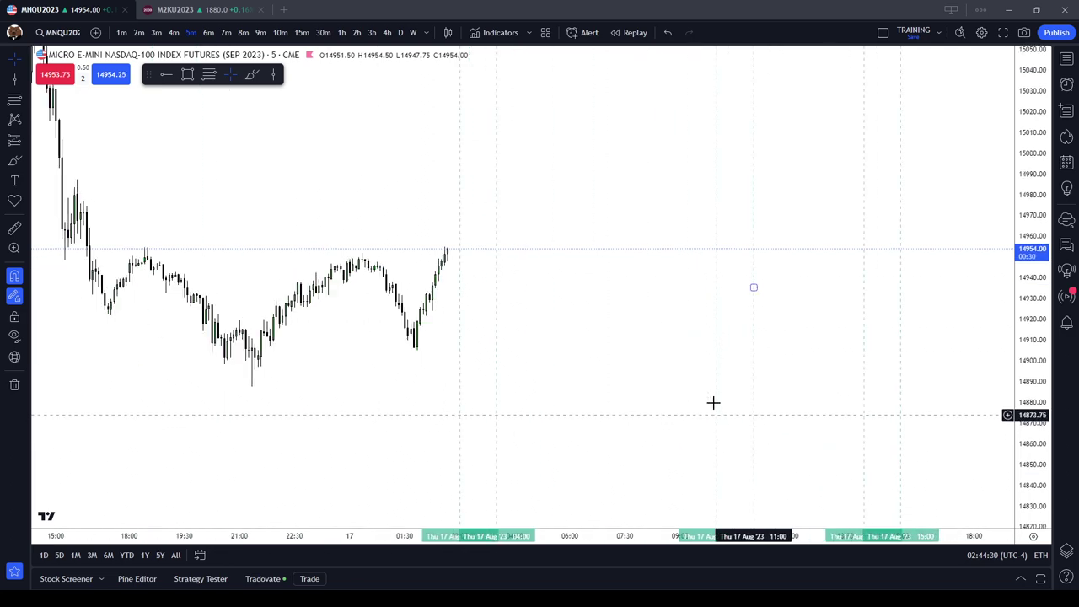
pyautogui.rightClick(554, 370)
pyautogui.click(634, 533)
# - Mark 10:00 and 11:00 on 16 August with vertical lines on the 5-minute chart
pyautogui.scroll(-4, 819, 477)
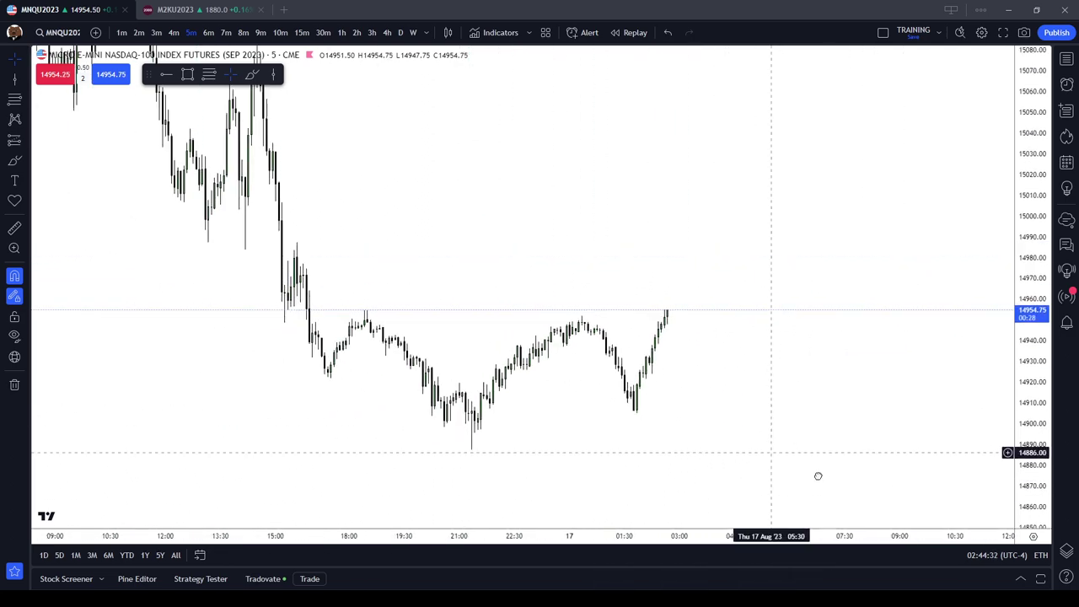
pyautogui.moveTo(556, 304); pyautogui.dragTo(750, 376)
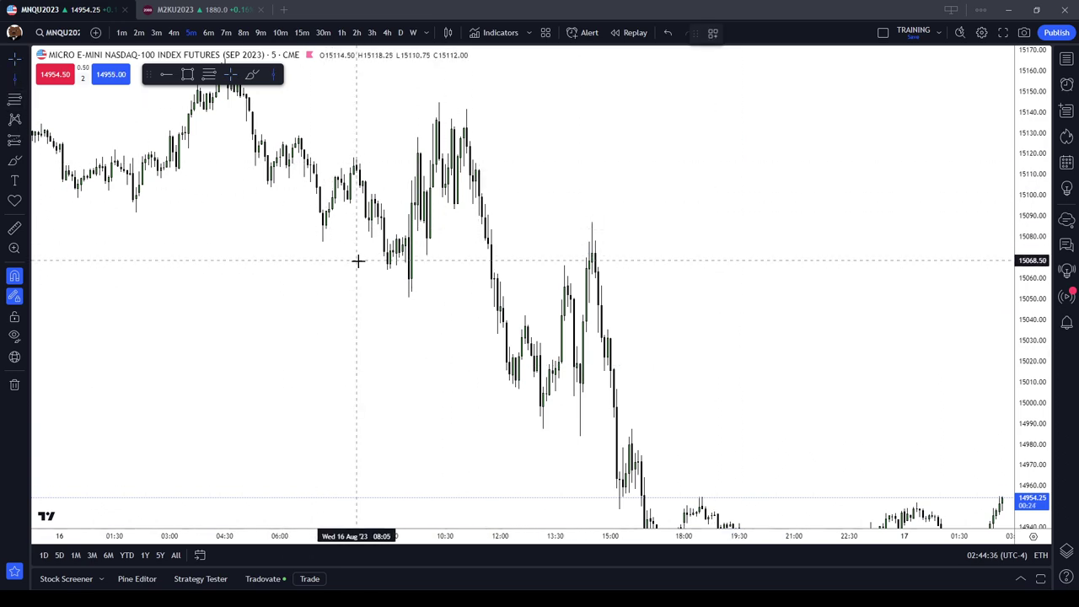
pyautogui.moveTo(366, 269); pyautogui.dragTo(480, 333)
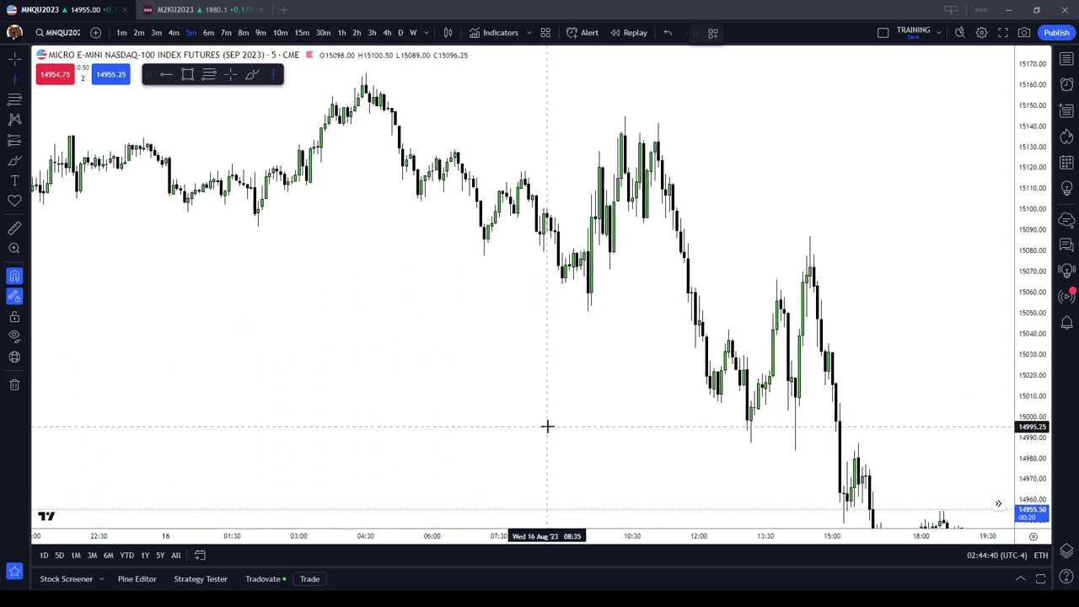
pyautogui.click(610, 424)
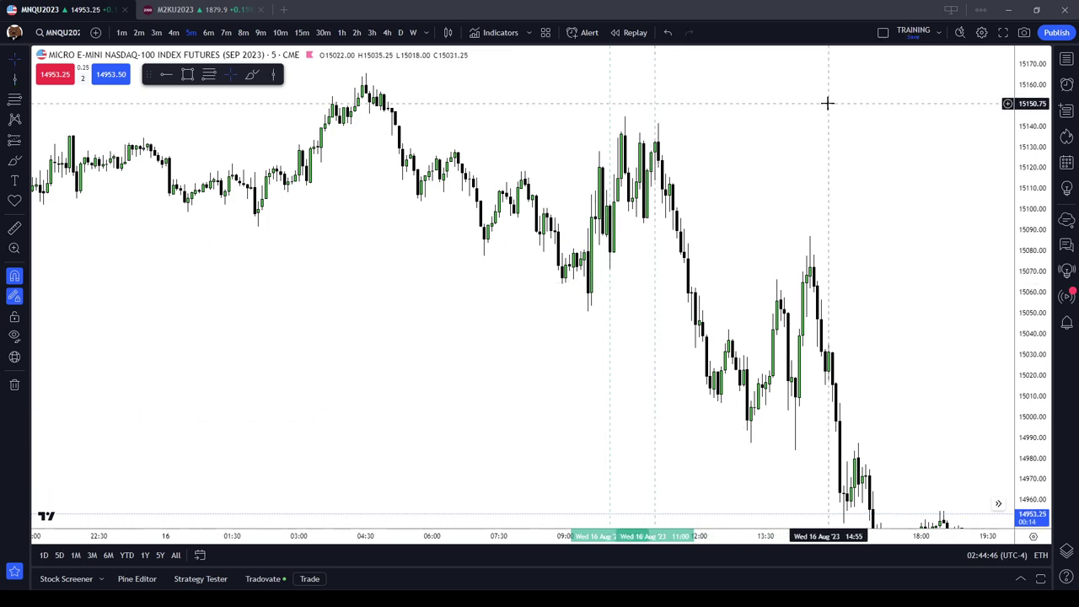
# - Examine the 16 August price action before and within the 10:00 to 11:00 window on the 5-minute and 10-minute timeframes
pyautogui.scroll(3, 827, 152)
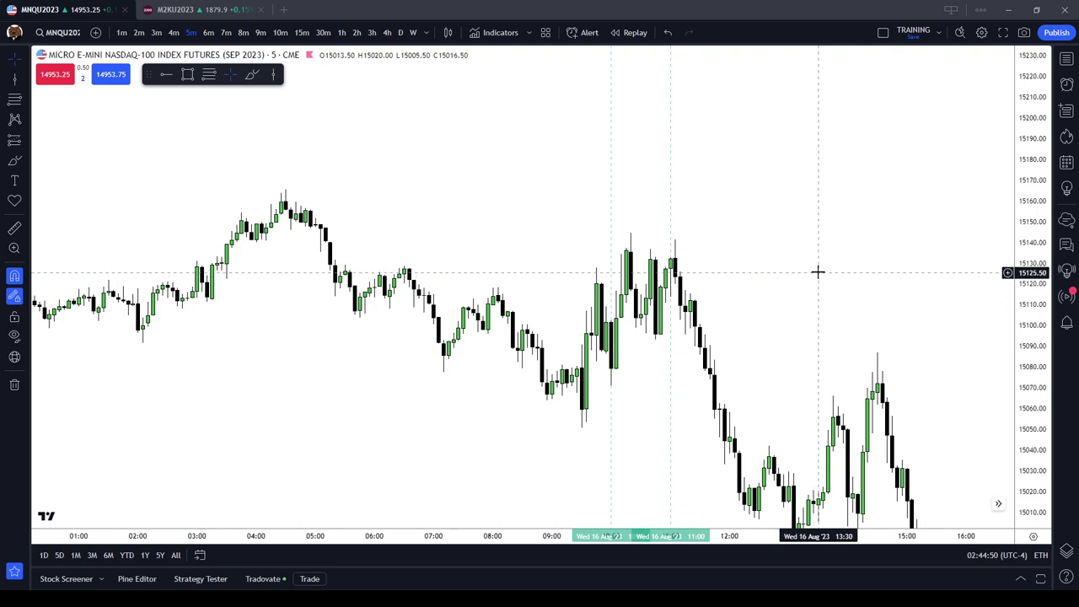
pyautogui.moveTo(1018, 306); pyautogui.dragTo(1008, 113)
pyautogui.moveTo(866, 201)
pyautogui.mouseDown()
pyautogui.moveTo(845, 112)
pyautogui.moveTo(850, 199)
pyautogui.mouseUp()
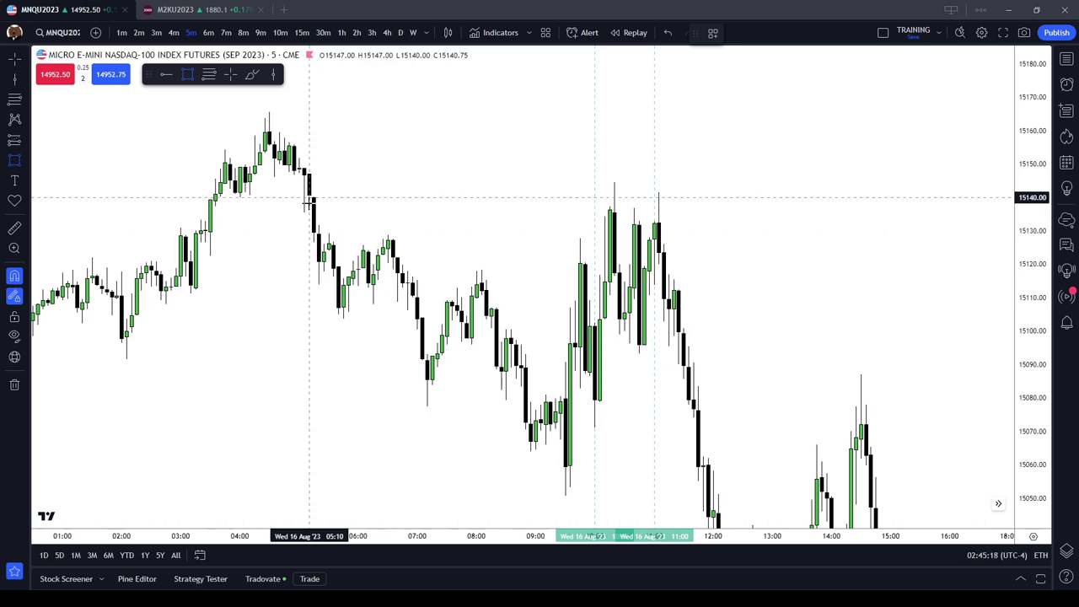
pyautogui.click(280, 32)
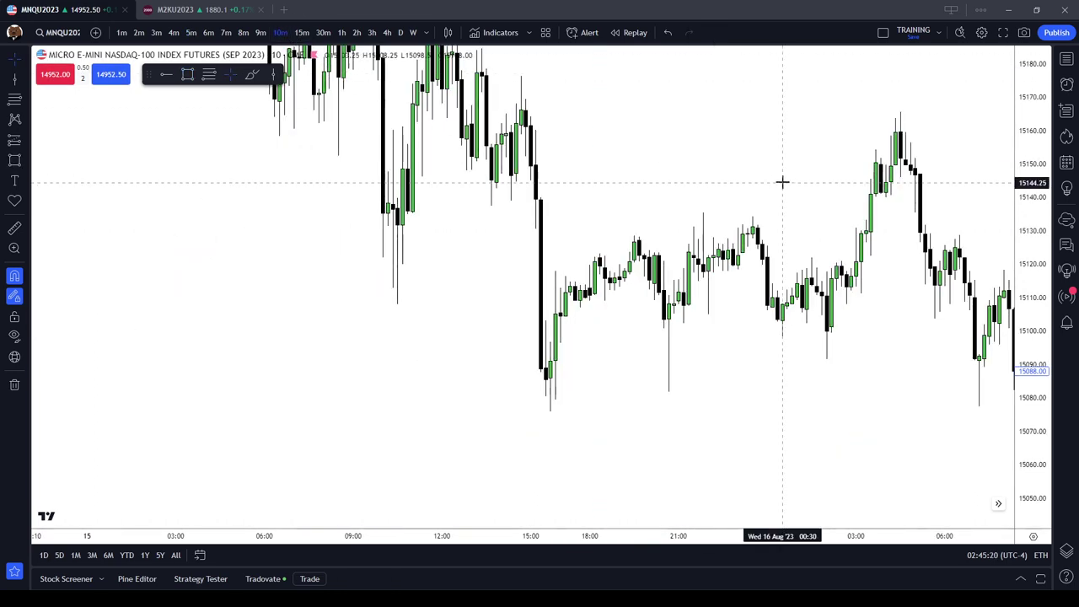
pyautogui.moveTo(782, 182); pyautogui.dragTo(267, 176)
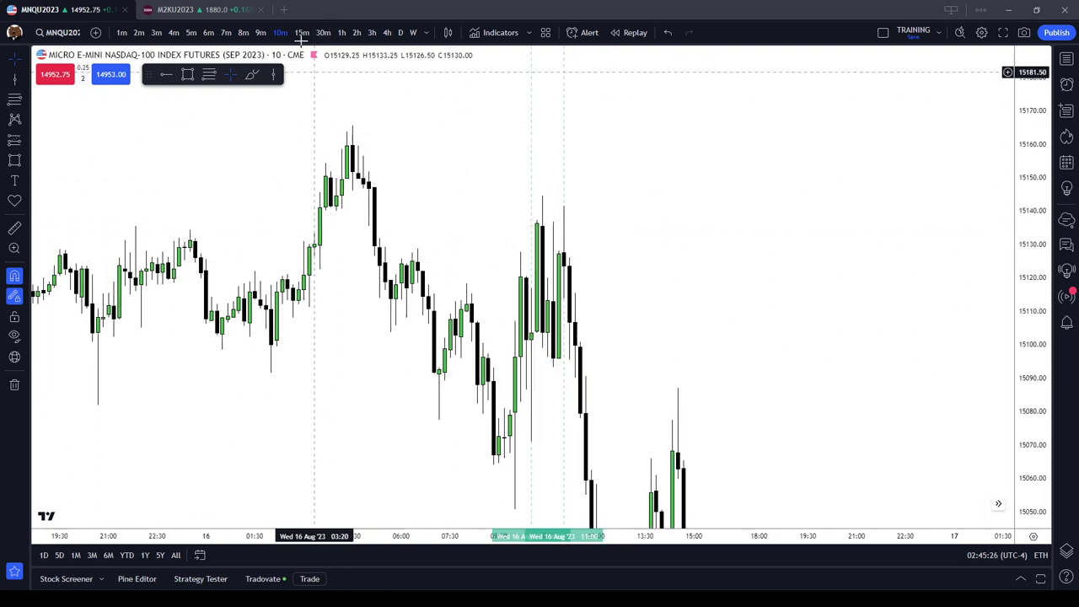
pyautogui.click(192, 33)
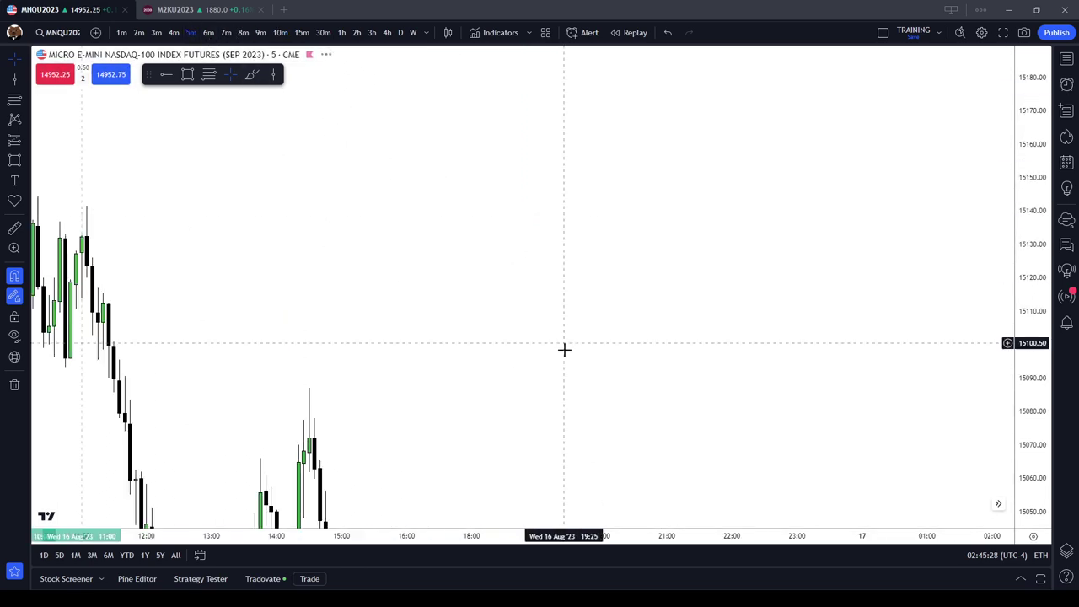
pyautogui.moveTo(687, 229); pyautogui.dragTo(720, 287)
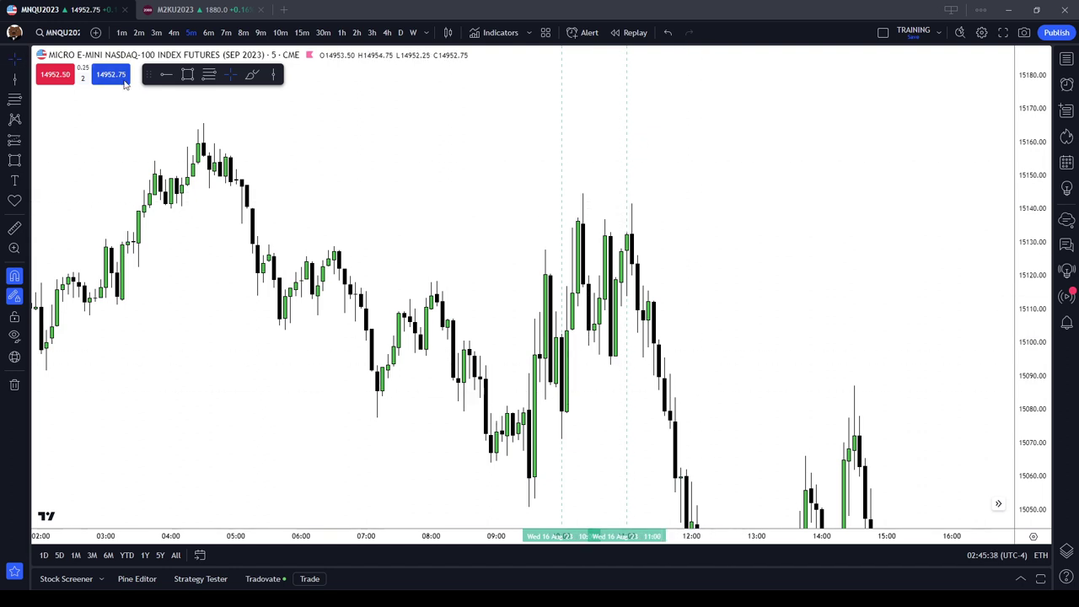
# - Draw a rectangle over the 16 August price gap between 15140.00 and 15131.75, extending from 05:10 to 11:00
pyautogui.click(189, 74)
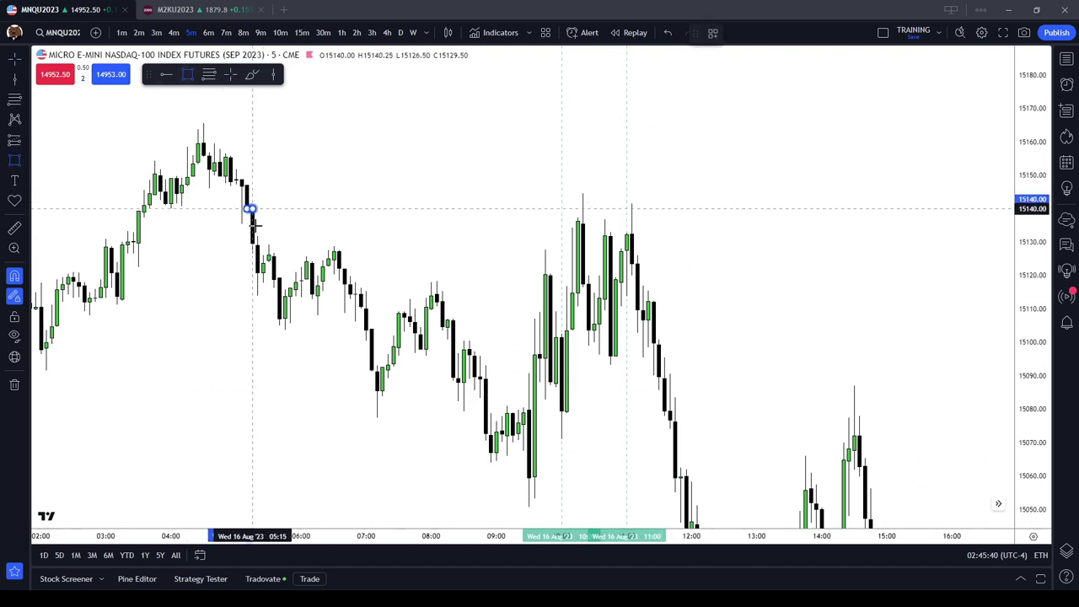
pyautogui.click(253, 236)
pyautogui.click(298, 224)
pyautogui.moveTo(254, 223)
pyautogui.mouseDown()
pyautogui.moveTo(637, 226)
pyautogui.moveTo(628, 226)
pyautogui.mouseUp()
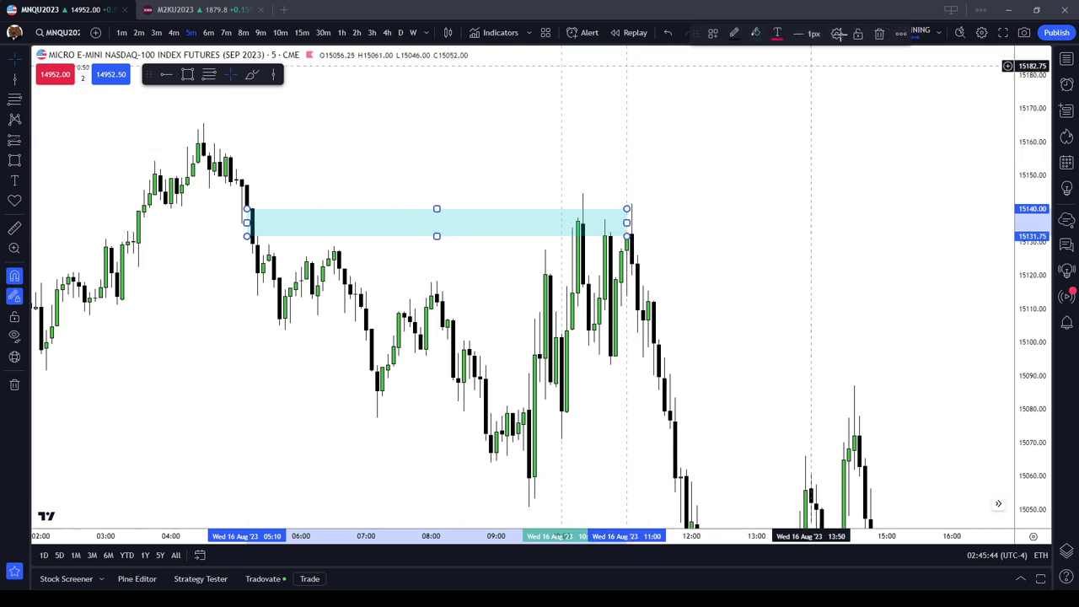
# - Apply the saved FVG (5min) template to the rectangle and center its label inside
pyautogui.click(713, 34)
pyautogui.click(747, 175)
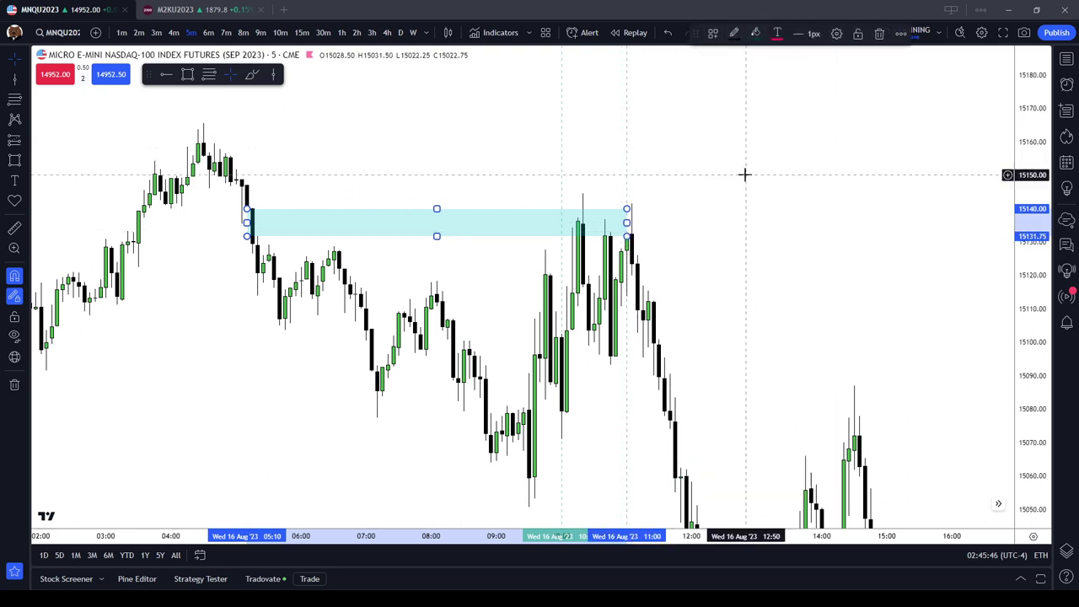
pyautogui.click(754, 152)
pyautogui.click(622, 210)
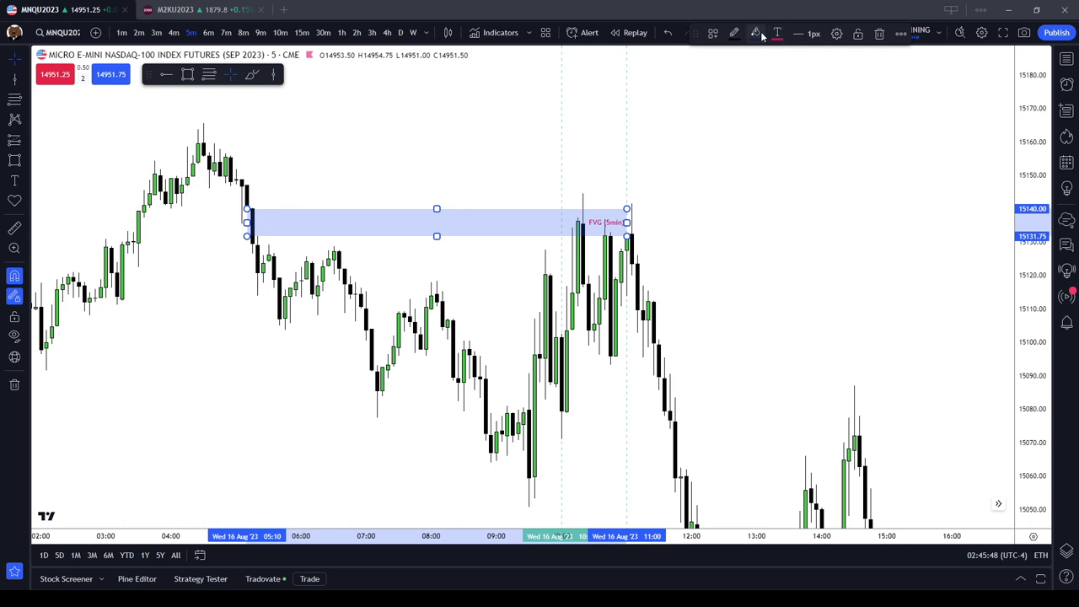
pyautogui.click(835, 35)
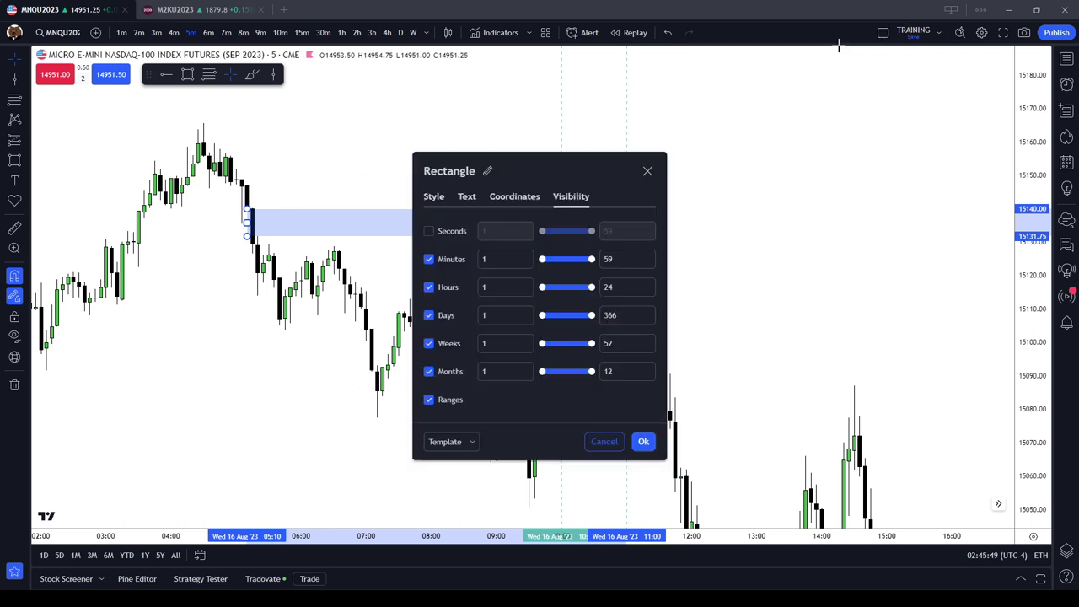
pyautogui.click(469, 199)
pyautogui.click(575, 332)
pyautogui.click(573, 371)
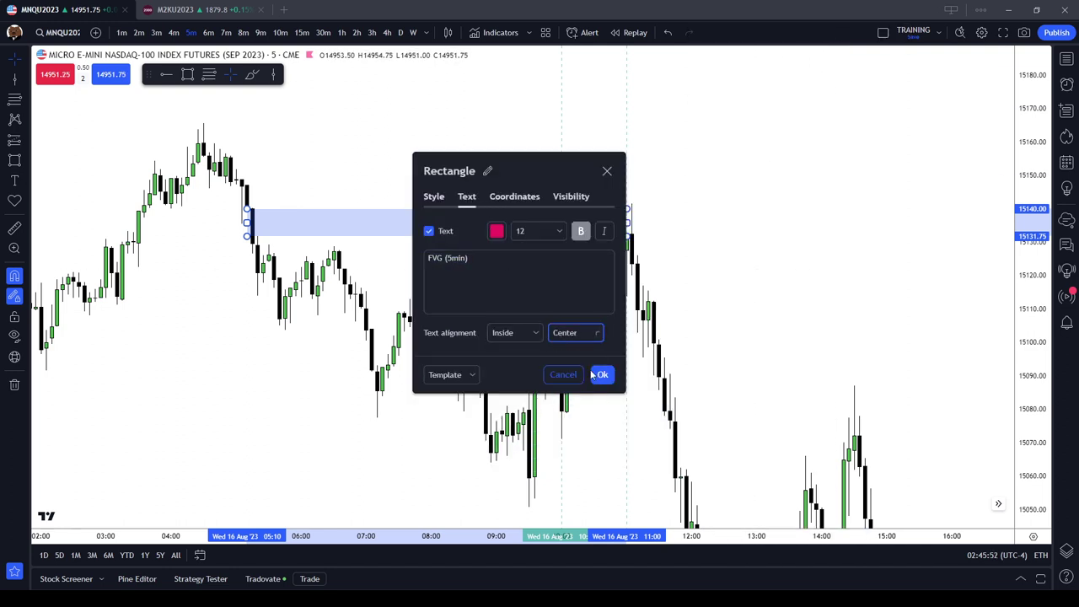
pyautogui.click(602, 375)
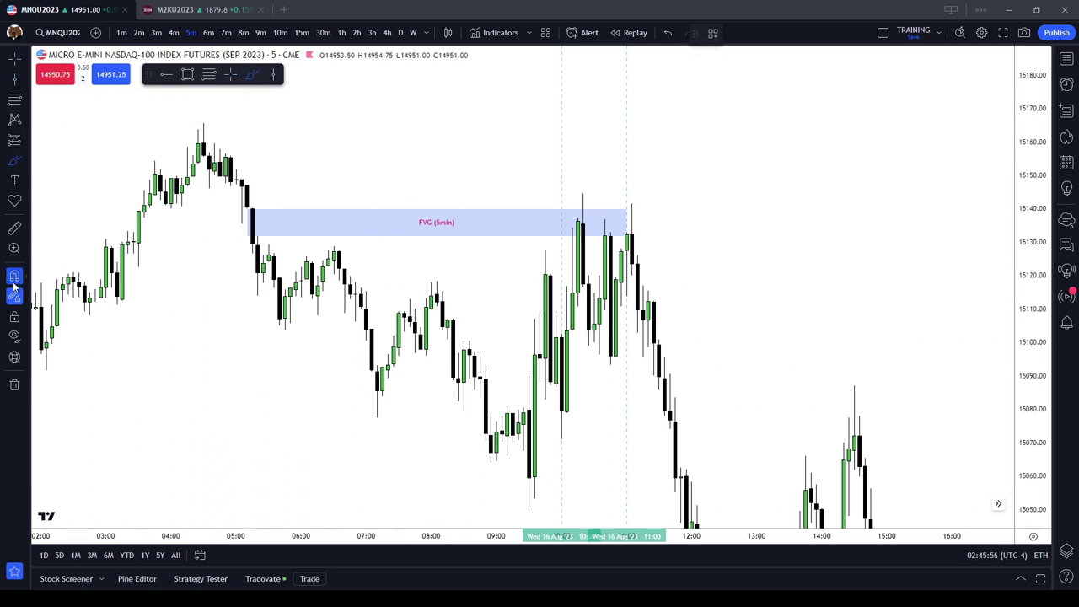
# - With magnet snapping off, brush circles around the gap's origin, its three retests between 10:00 and 11:00, and the low near 09:30
pyautogui.scroll(2, 573, 401)
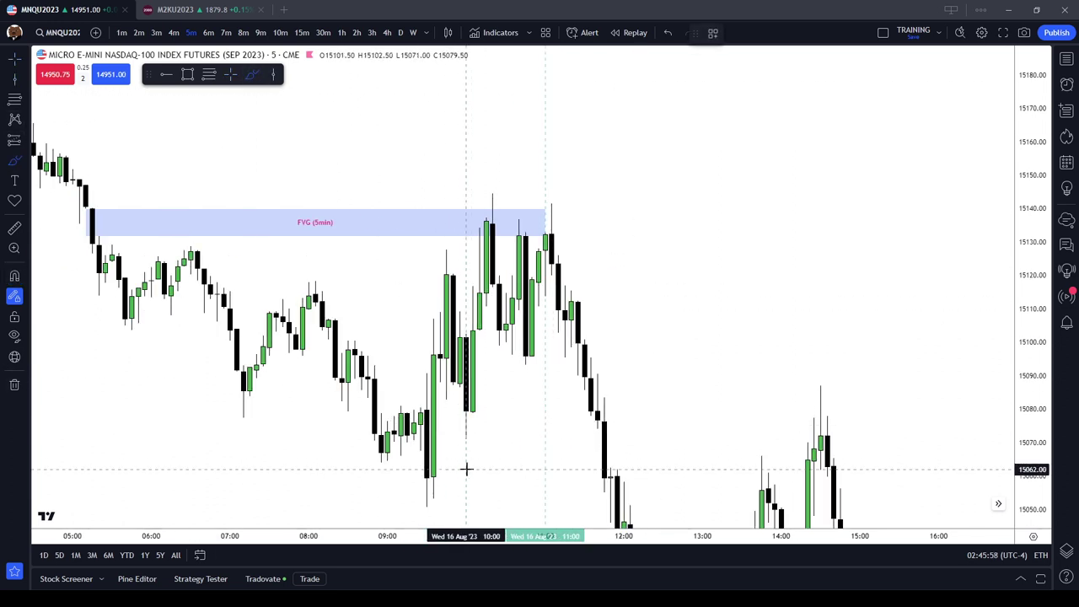
pyautogui.scroll(-1, 534, 470)
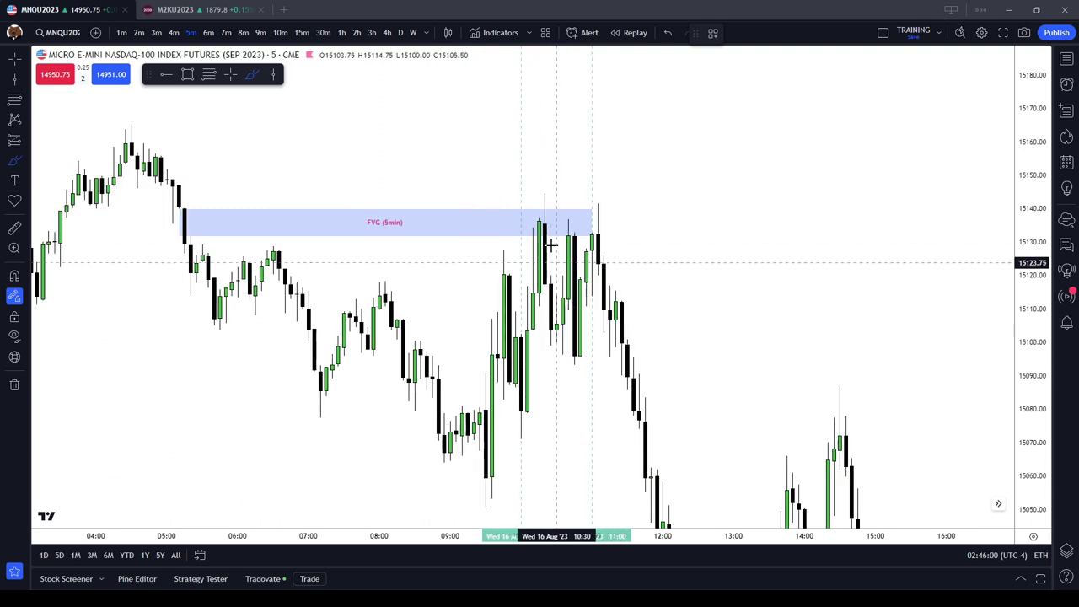
pyautogui.moveTo(558, 221)
pyautogui.mouseDown()
pyautogui.moveTo(521, 221)
pyautogui.moveTo(555, 217)
pyautogui.mouseUp()
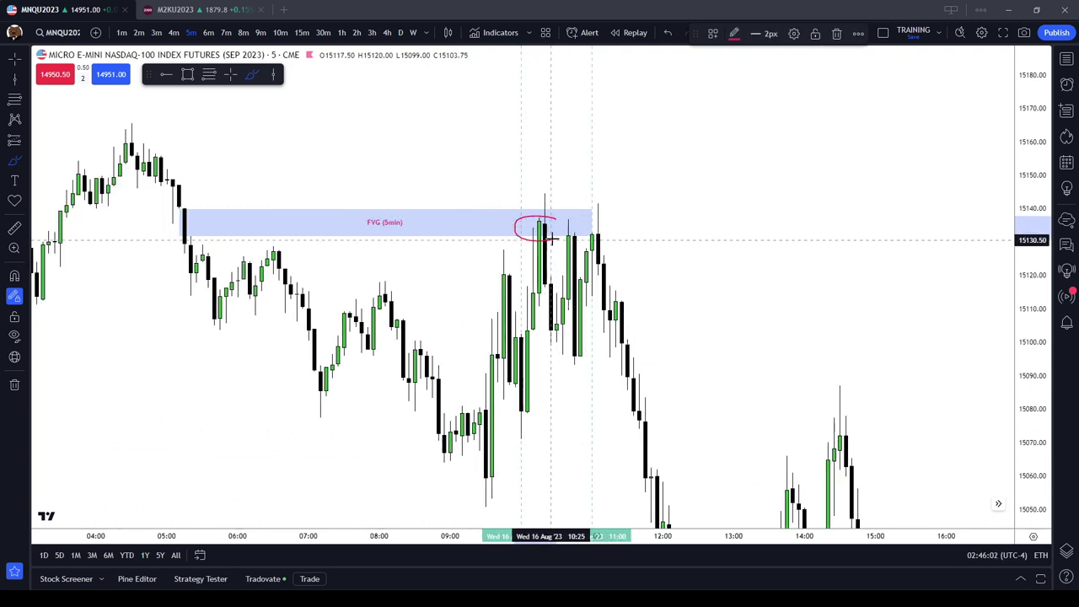
pyautogui.moveTo(182, 202)
pyautogui.mouseDown()
pyautogui.moveTo(197, 234)
pyautogui.moveTo(186, 205)
pyautogui.mouseUp()
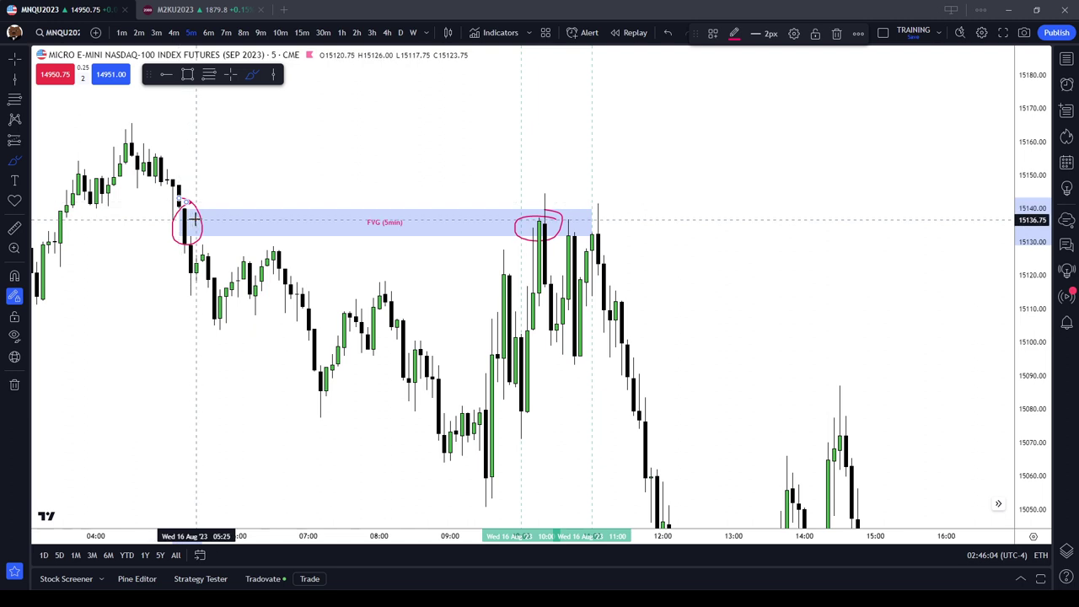
pyautogui.moveTo(579, 235)
pyautogui.mouseDown()
pyautogui.moveTo(556, 235)
pyautogui.moveTo(598, 232)
pyautogui.mouseUp()
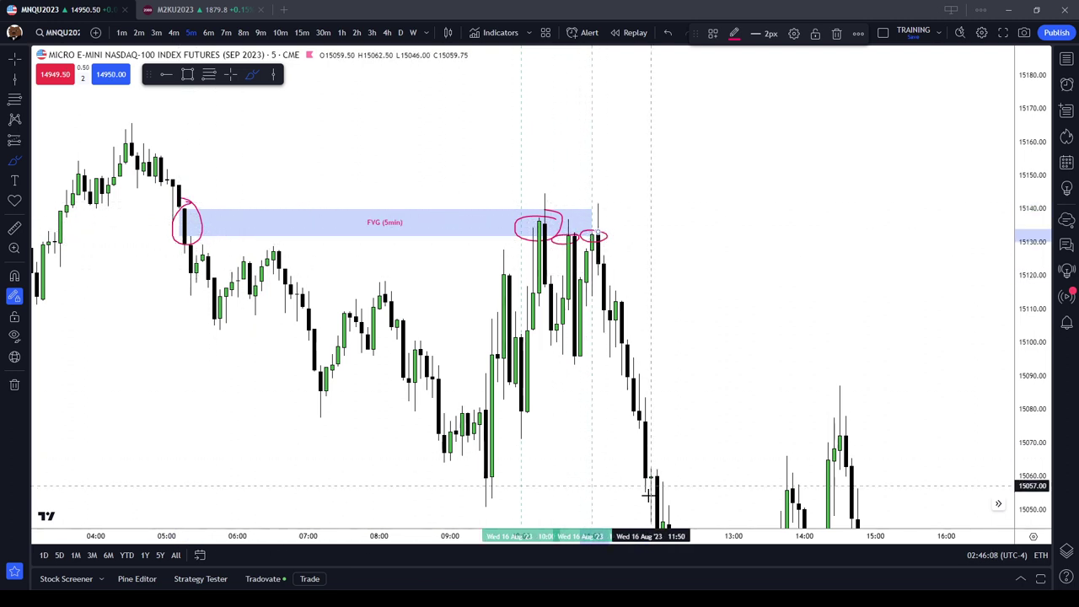
pyautogui.moveTo(498, 494)
pyautogui.mouseDown()
pyautogui.moveTo(472, 499)
pyautogui.moveTo(496, 493)
pyautogui.mouseUp()
pyautogui.press('Escape')
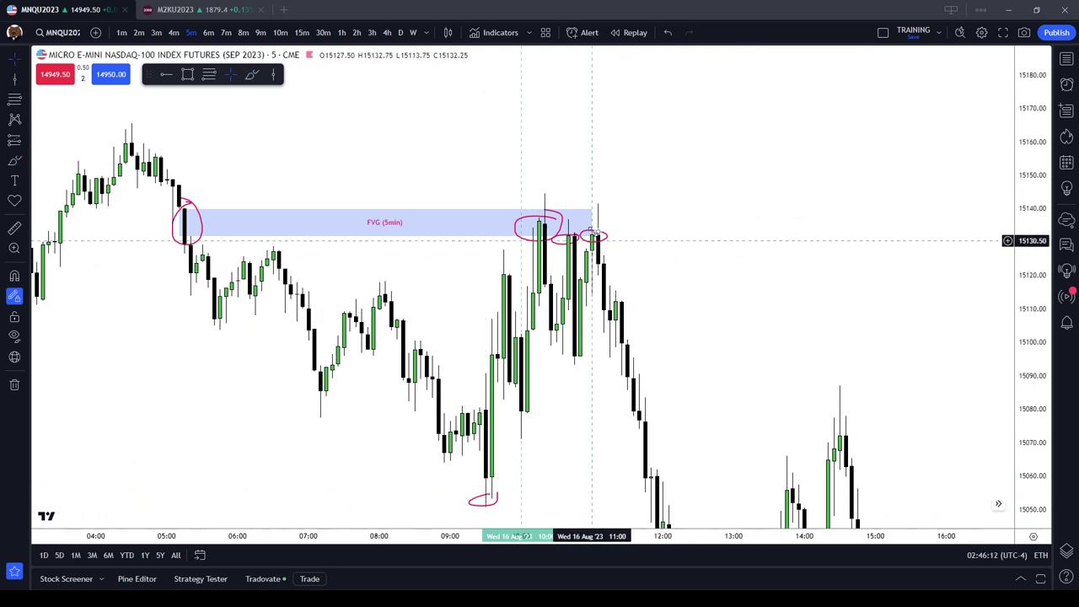
# - Extend the FVG rectangle's end slightly past the 11:00 line
pyautogui.moveTo(592, 223); pyautogui.dragTo(604, 222)
pyautogui.click(646, 207)
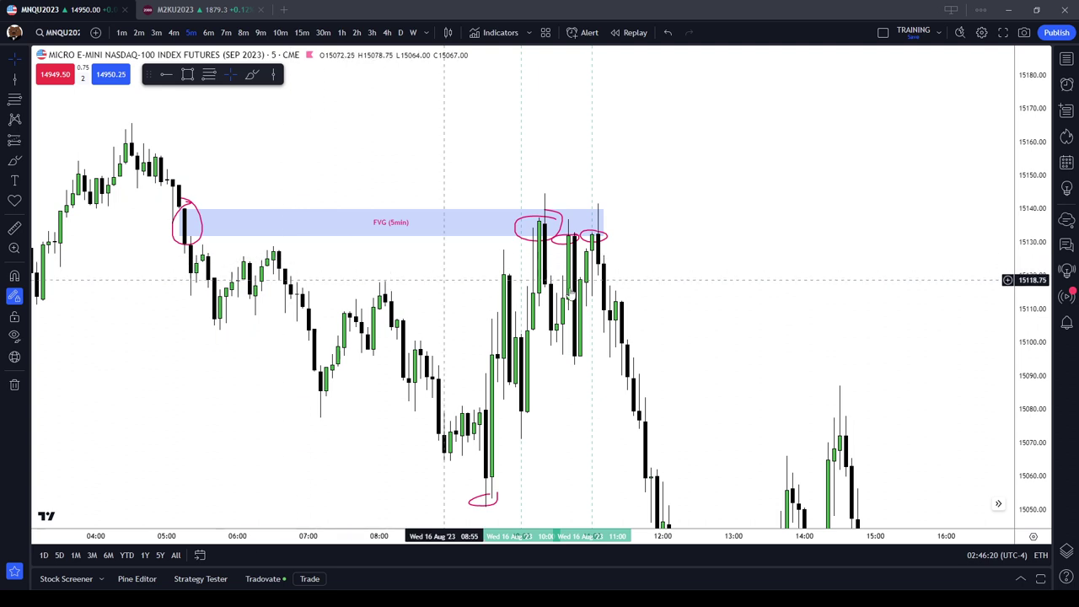
# - Remove all drawings of the 10:00 to 11:00 study from the chart
pyautogui.scroll(-2, 672, 234)
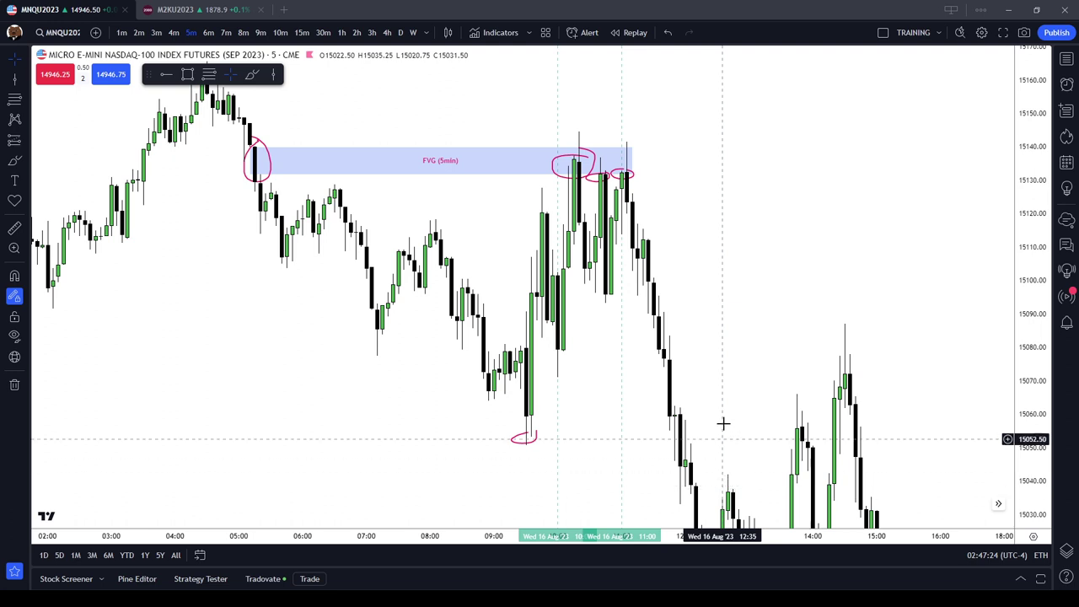
pyautogui.rightClick(758, 281)
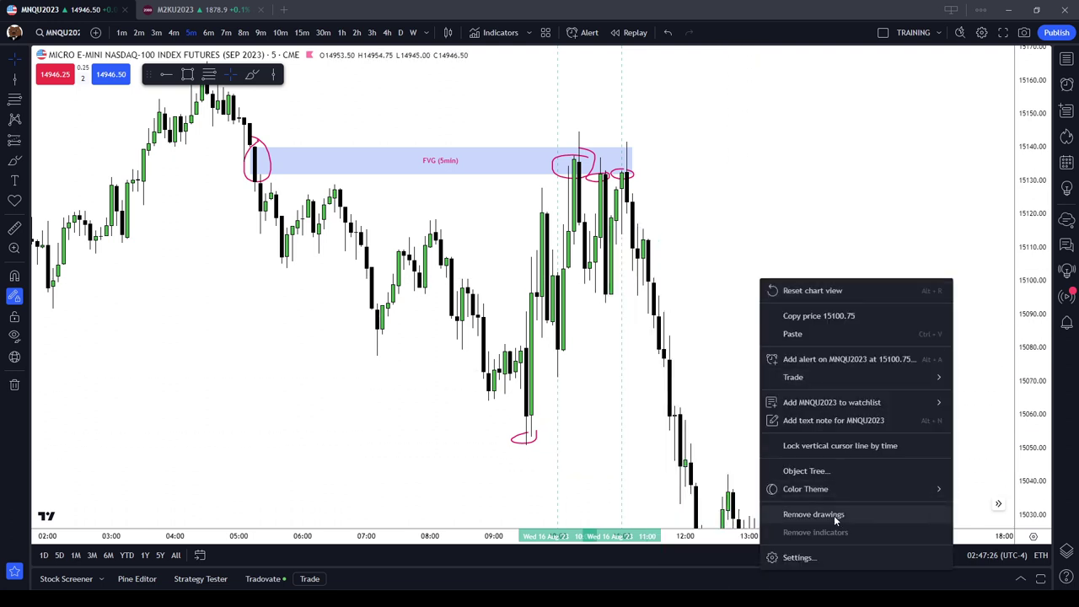
pyautogui.moveTo(805, 489)
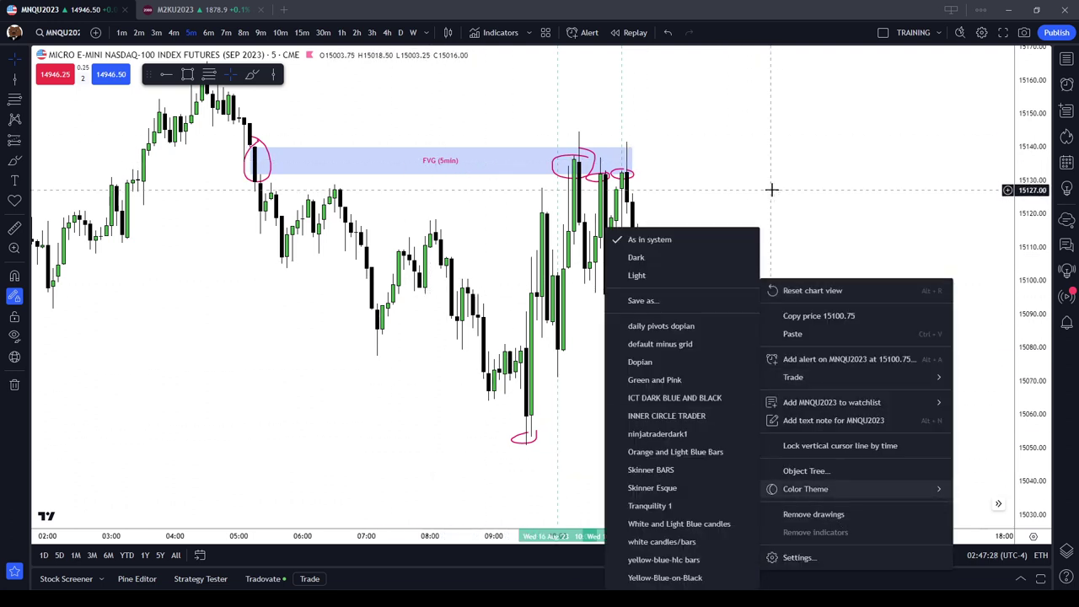
pyautogui.click(814, 513)
# - Mark 14:00 and 15:00 on 16 August with two vertical lines
pyautogui.moveTo(735, 392); pyautogui.dragTo(783, 206)
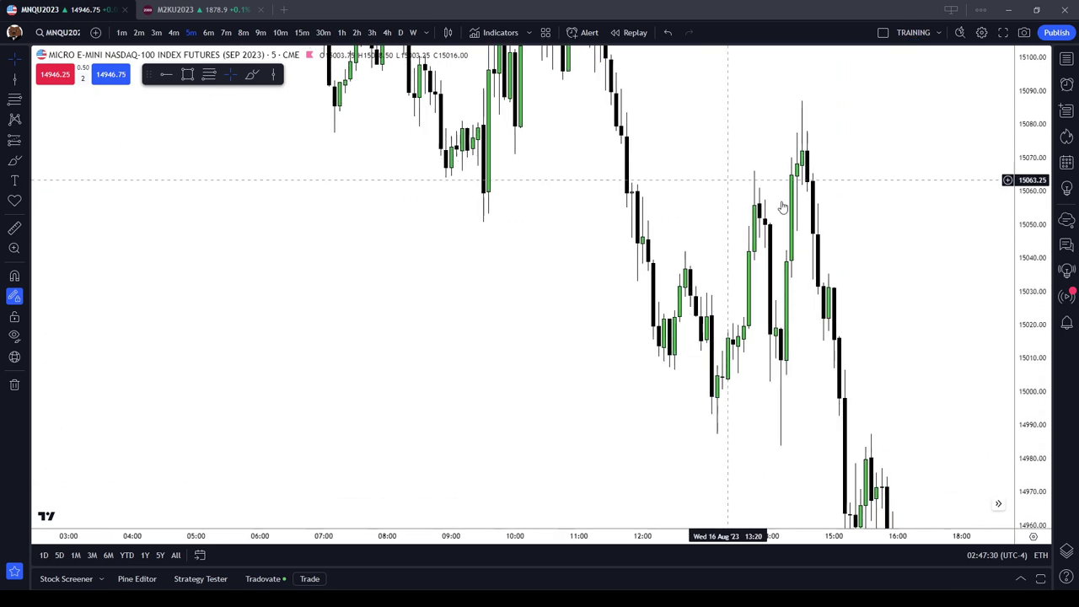
pyautogui.moveTo(883, 179); pyautogui.dragTo(824, 255)
pyautogui.click(274, 74)
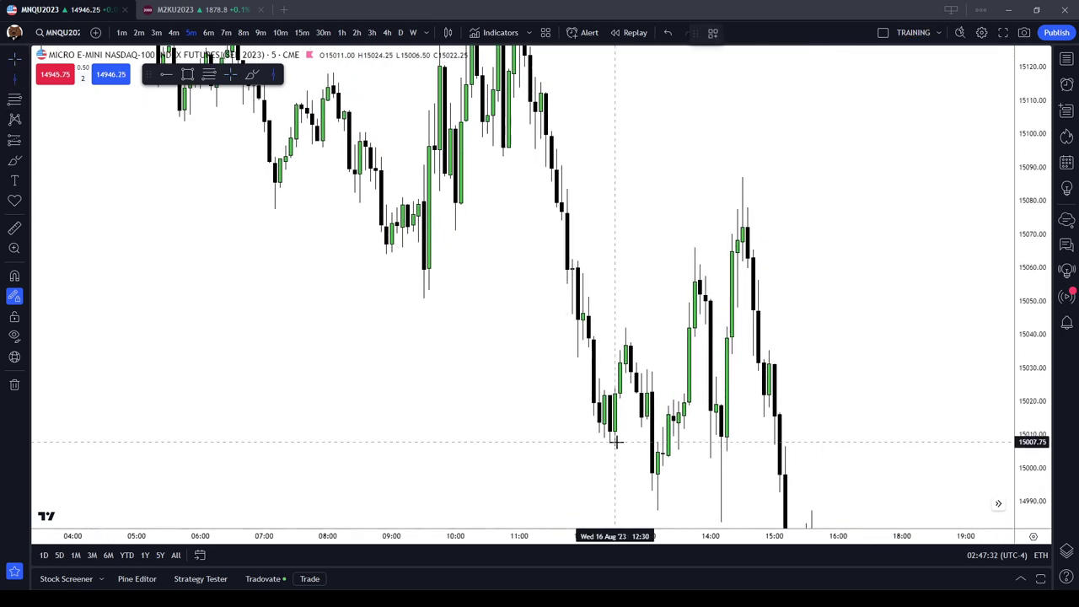
pyautogui.scroll(2, 750, 447)
pyautogui.moveTo(1026, 305); pyautogui.dragTo(1030, 447)
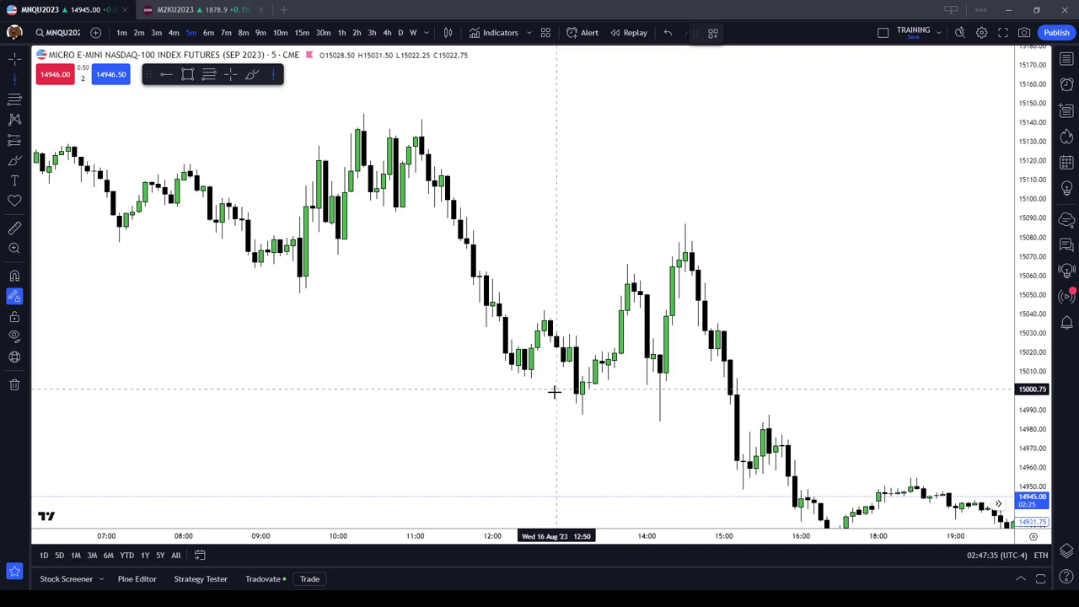
pyautogui.click(646, 417)
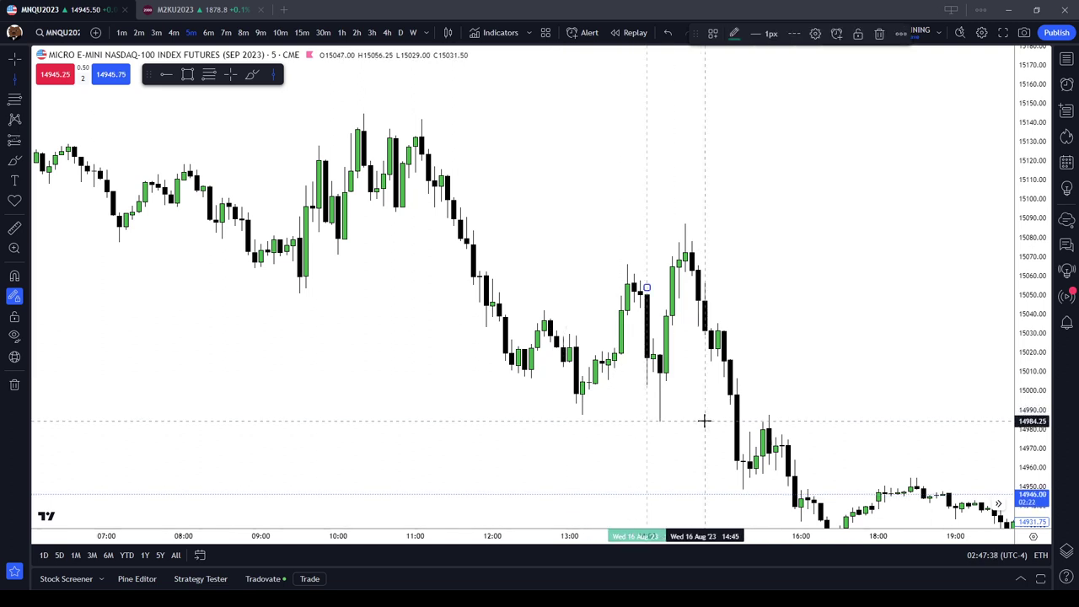
pyautogui.click(723, 419)
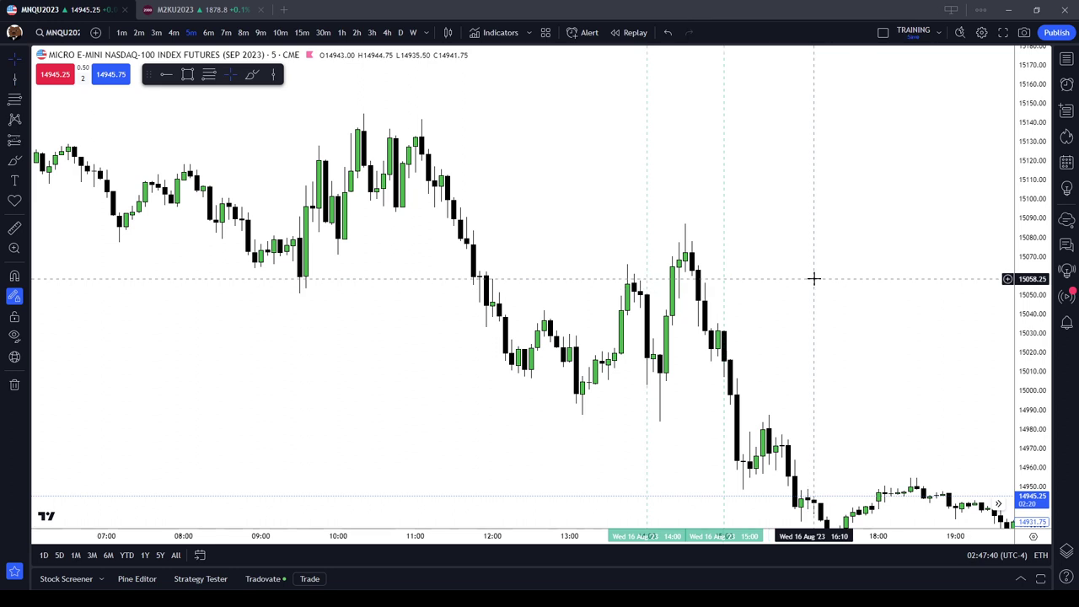
# - With magnet snapping on, draw a rectangle over the gap between 15074.00 and 15062.00, extending from 11:40 to 15:00
pyautogui.click(187, 74)
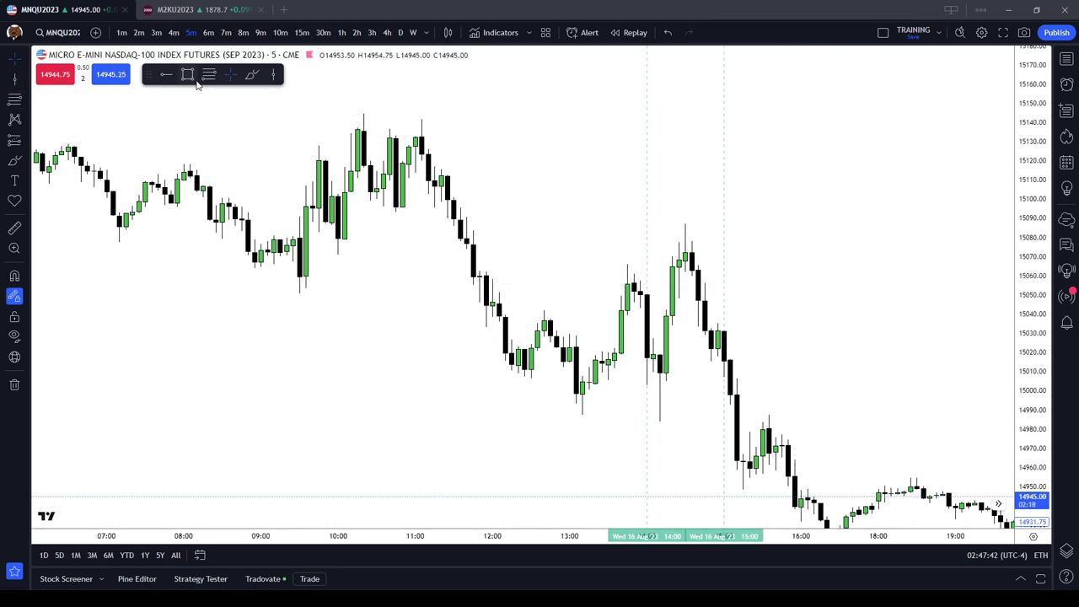
pyautogui.click(14, 277)
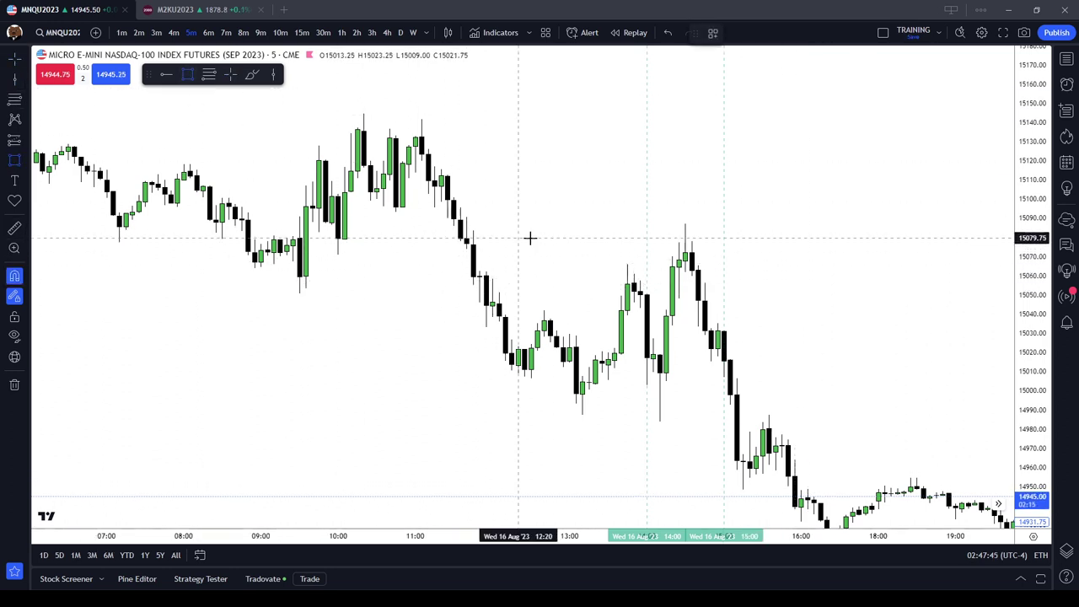
pyautogui.click(466, 250)
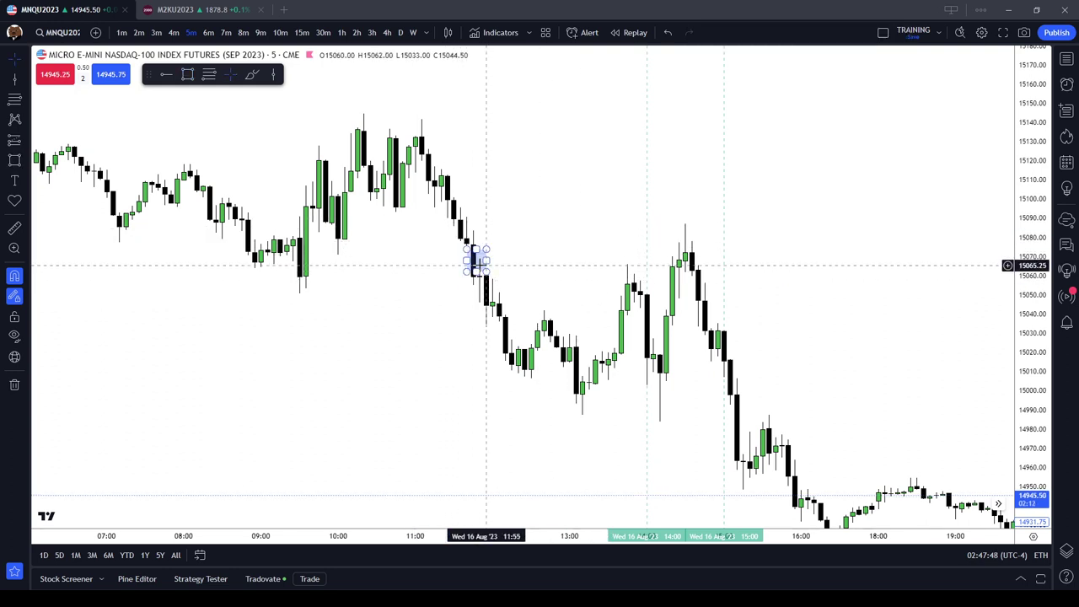
pyautogui.click(705, 263)
pyautogui.moveTo(706, 263); pyautogui.dragTo(723, 263)
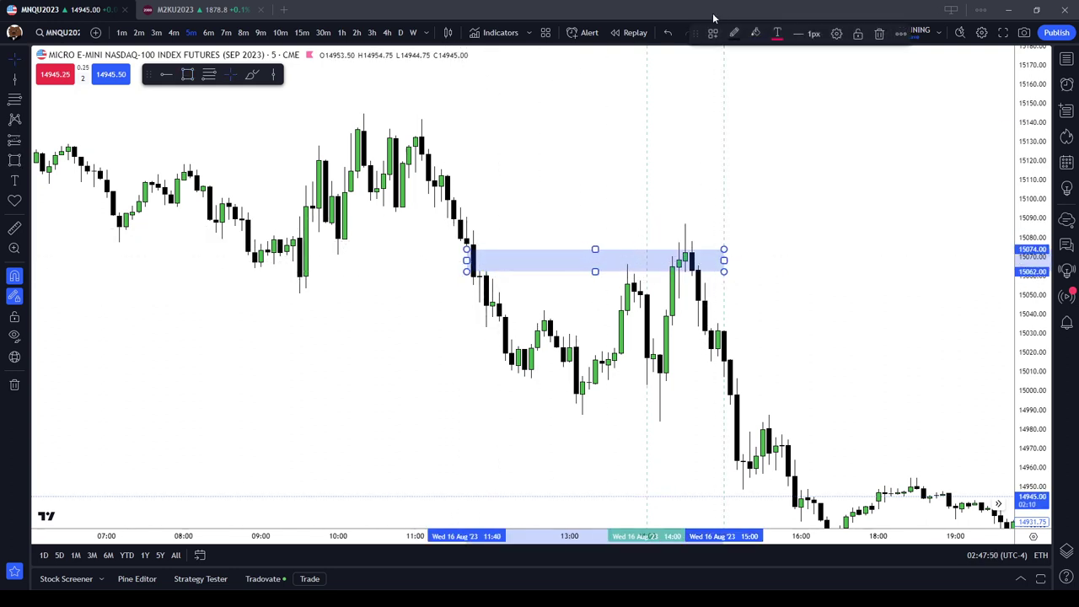
# - Give the 11:40 rectangle the saved FVG (5min) template and change its text alignment to Center
pyautogui.click(714, 34)
pyautogui.click(736, 180)
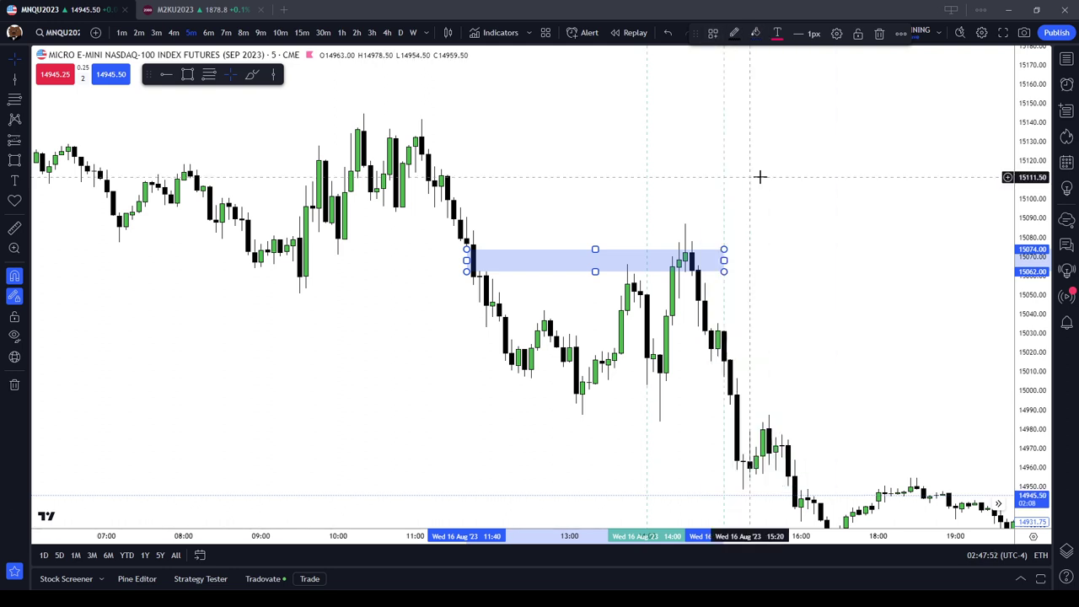
pyautogui.click(836, 33)
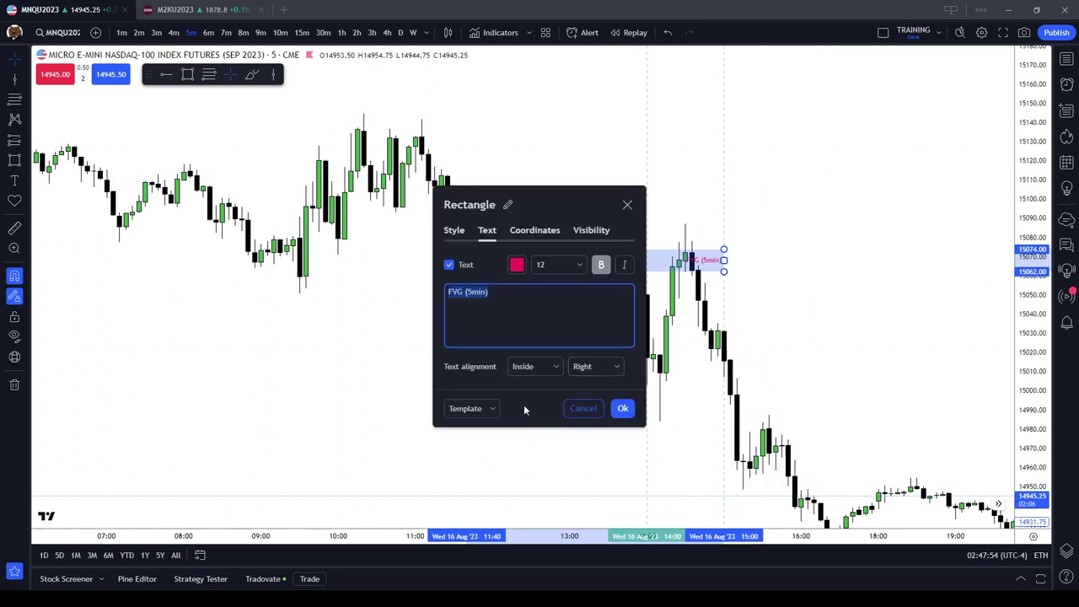
pyautogui.click(582, 367)
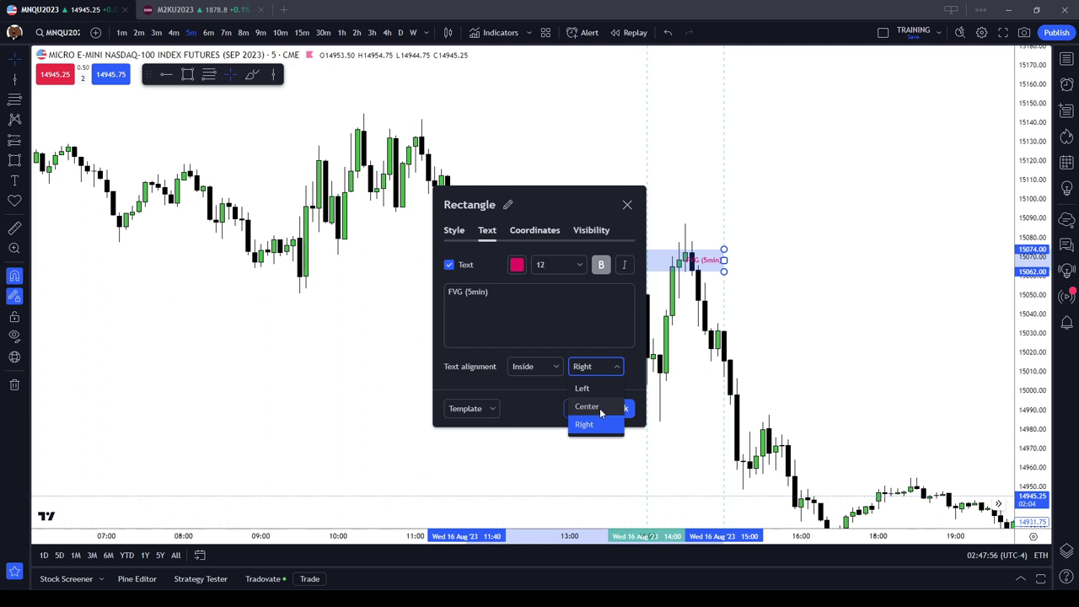
pyautogui.click(600, 408)
pyautogui.click(622, 408)
pyautogui.rightClick(887, 246)
pyautogui.click(854, 160)
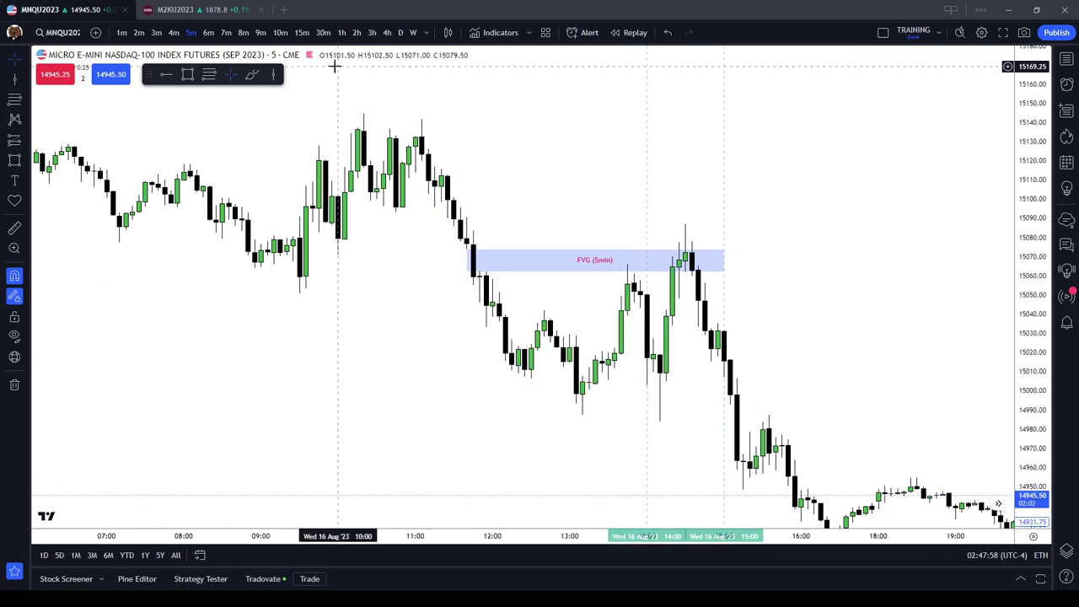
# - With magnet snapping off, brush a circle around the FVG retest between 14:00 and 15:00 and a downward arrow beneath it
pyautogui.click(14, 296)
pyautogui.moveTo(655, 250)
pyautogui.mouseDown()
pyautogui.moveTo(694, 243)
pyautogui.moveTo(683, 248)
pyautogui.mouseUp()
pyautogui.moveTo(689, 301)
pyautogui.mouseDown()
pyautogui.moveTo(716, 403)
pyautogui.moveTo(687, 396)
pyautogui.mouseUp()
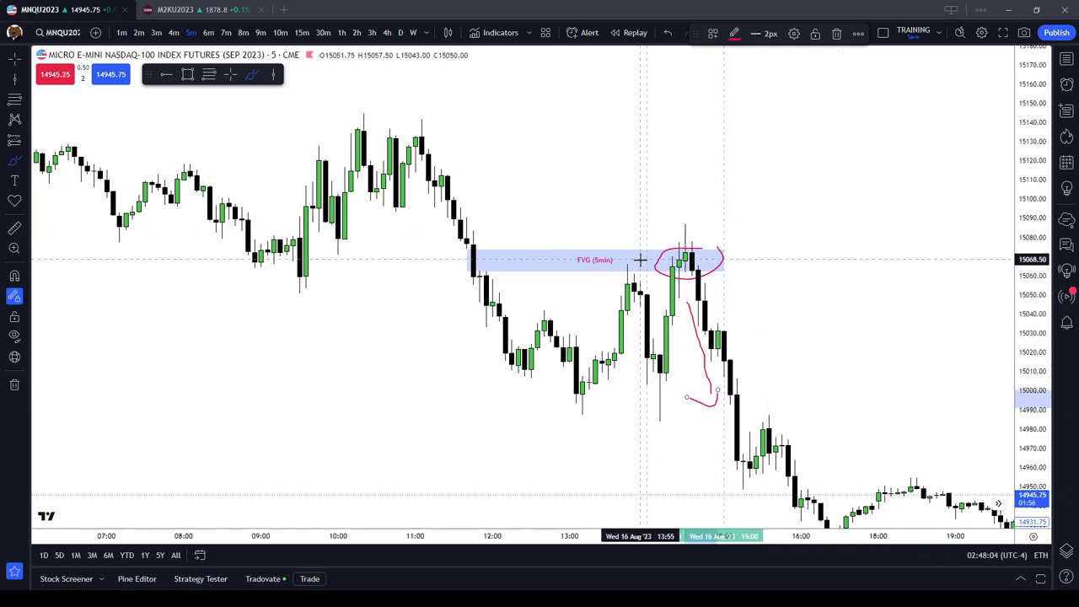
# - Remove all drawings from the chart and mark 03:00 and 04:00 on 16 August with two vertical lines
pyautogui.rightClick(845, 135)
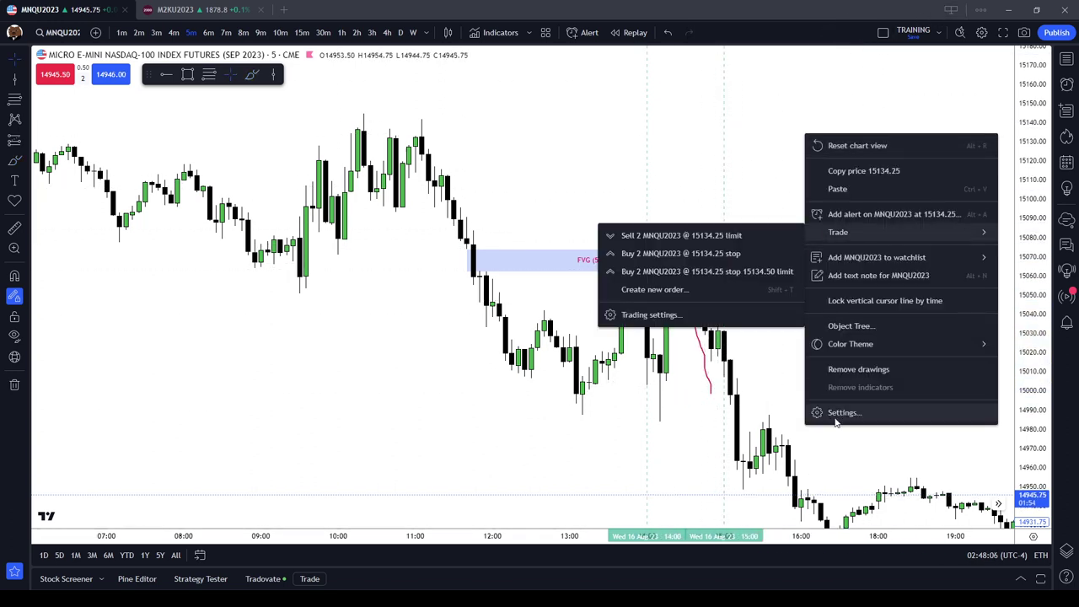
pyautogui.click(822, 368)
pyautogui.scroll(-3, 322, 348)
pyautogui.moveTo(316, 345); pyautogui.dragTo(759, 427)
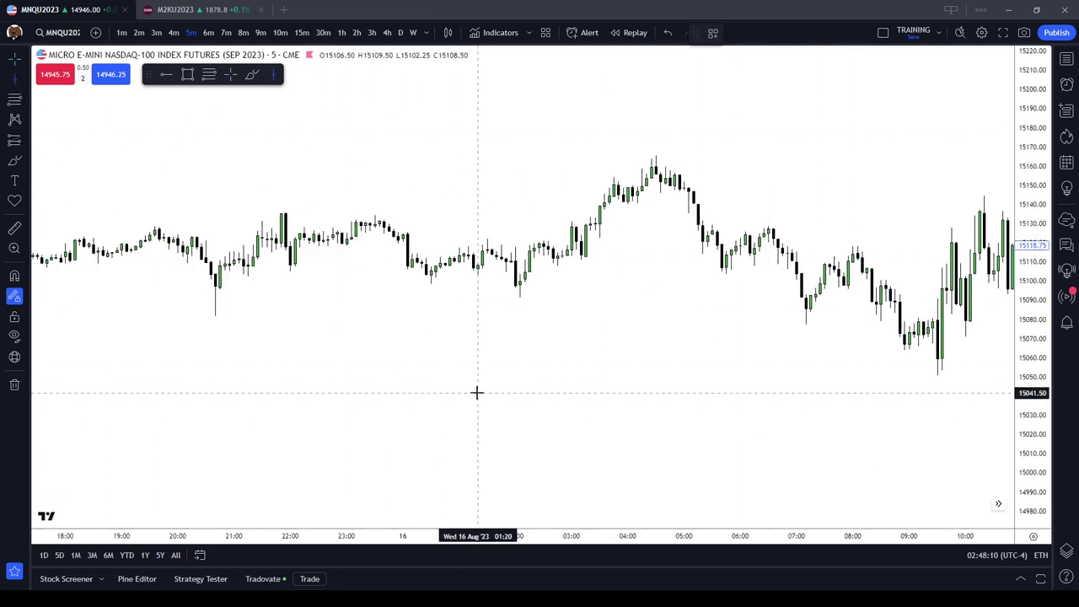
pyautogui.click(572, 397)
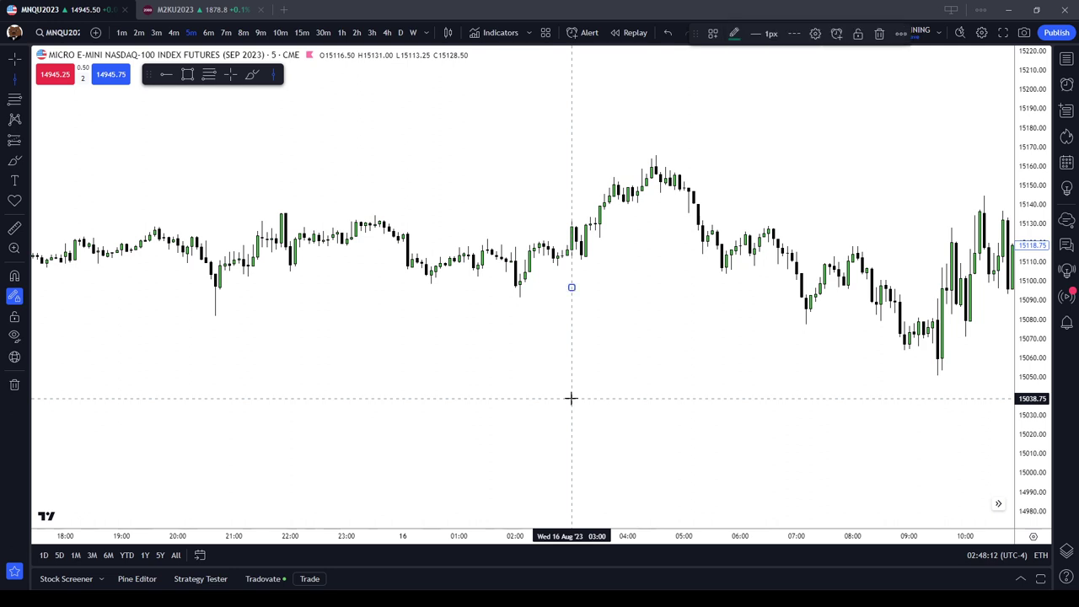
pyautogui.click(629, 395)
pyautogui.scroll(3, 708, 386)
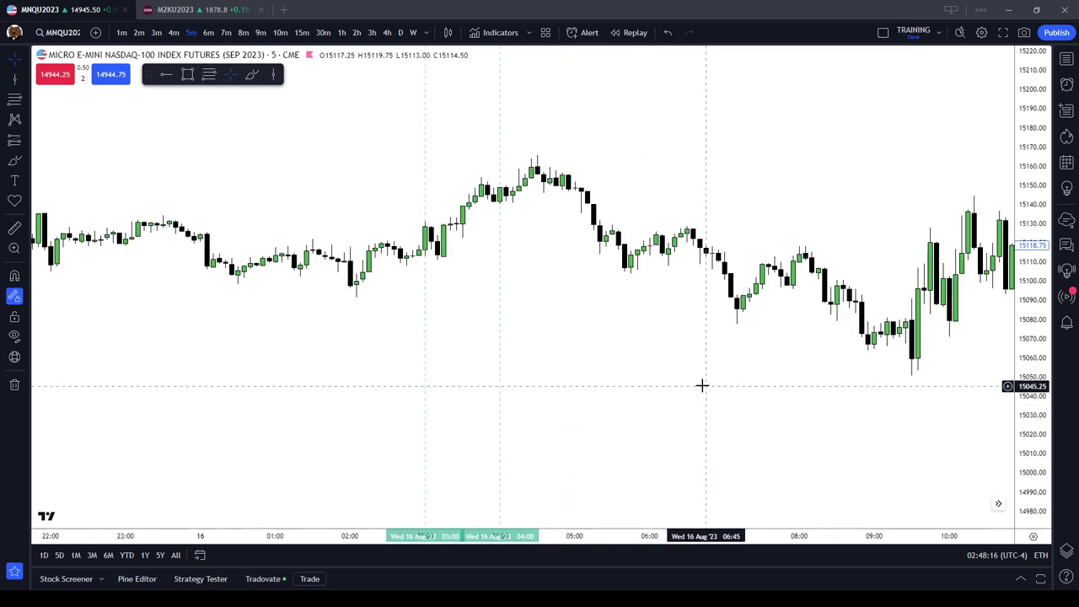
# - Switch the chart to the 1-minute timeframe and frame the window between 03:00 and 04:00 on 16 August
pyautogui.moveTo(675, 407); pyautogui.dragTo(797, 416)
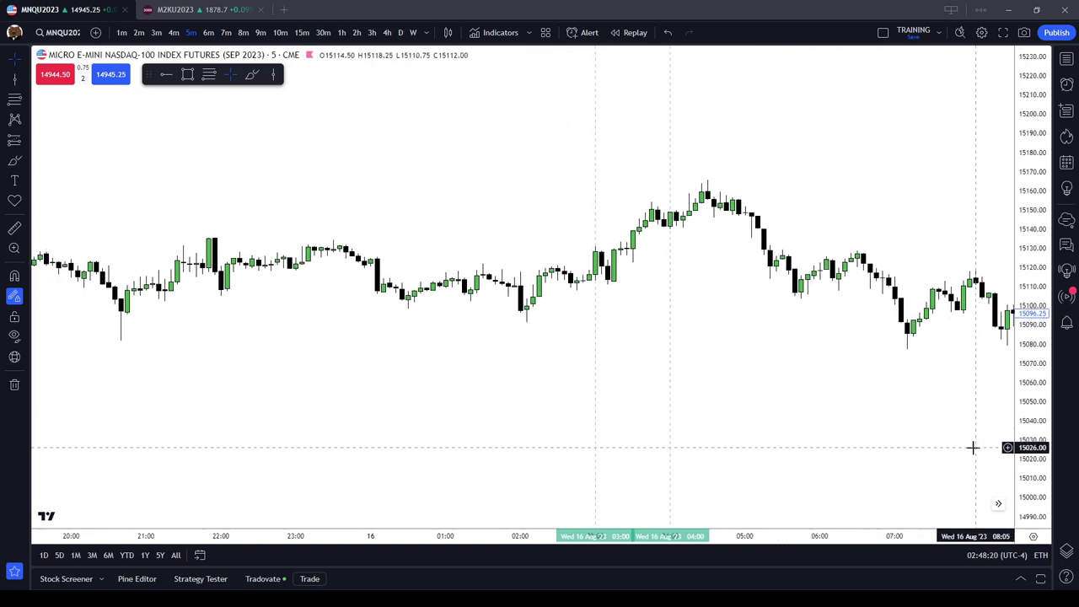
pyautogui.moveTo(1050, 458); pyautogui.dragTo(1042, 380)
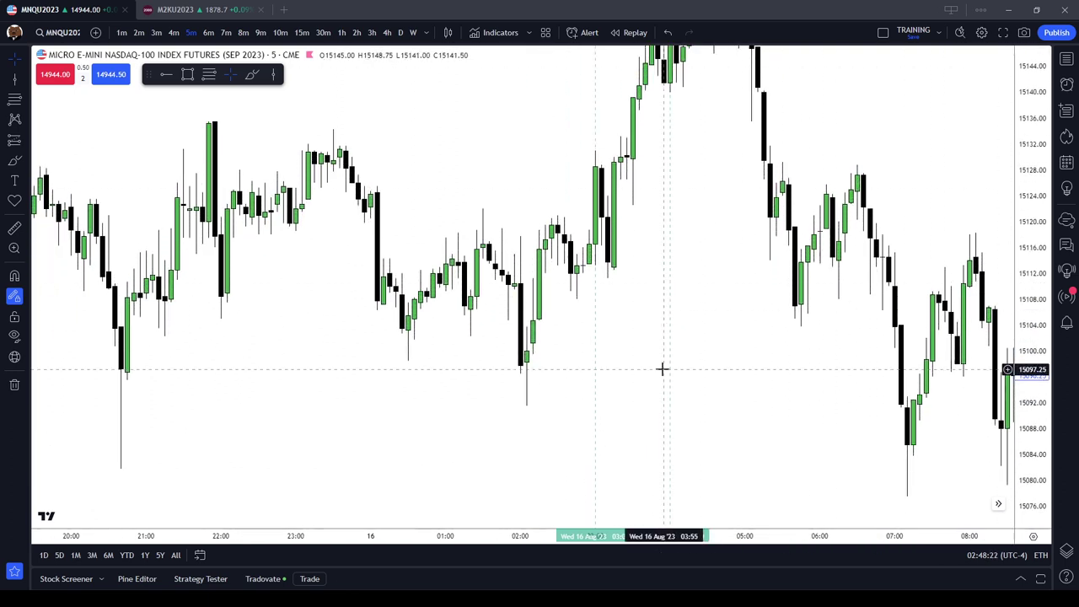
pyautogui.moveTo(734, 220); pyautogui.dragTo(707, 339)
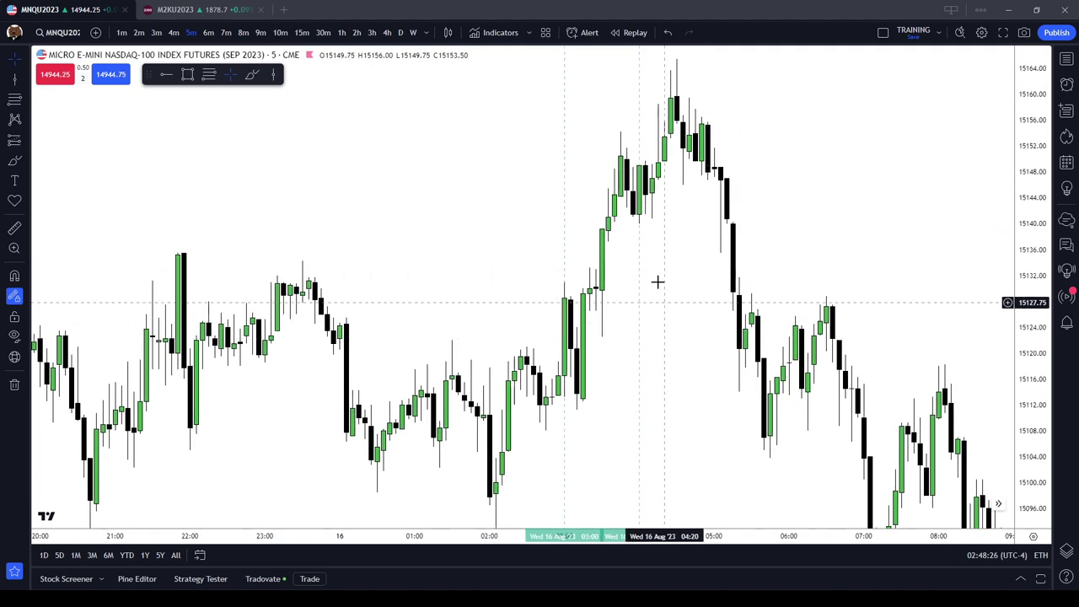
pyautogui.click(122, 32)
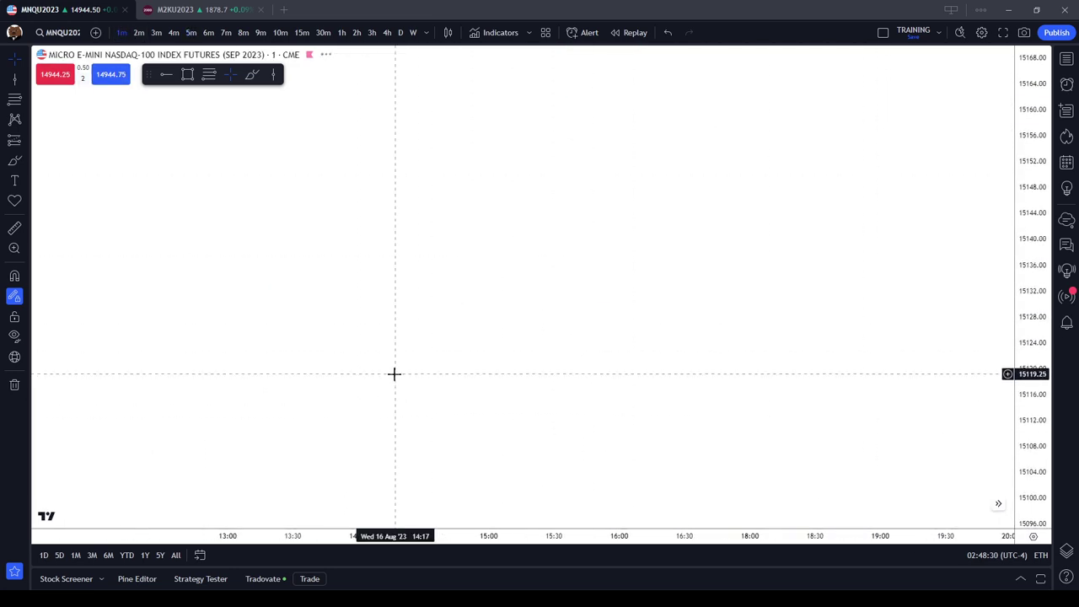
pyautogui.moveTo(95, 434); pyautogui.dragTo(500, 393)
pyautogui.scroll(8, 674, 376)
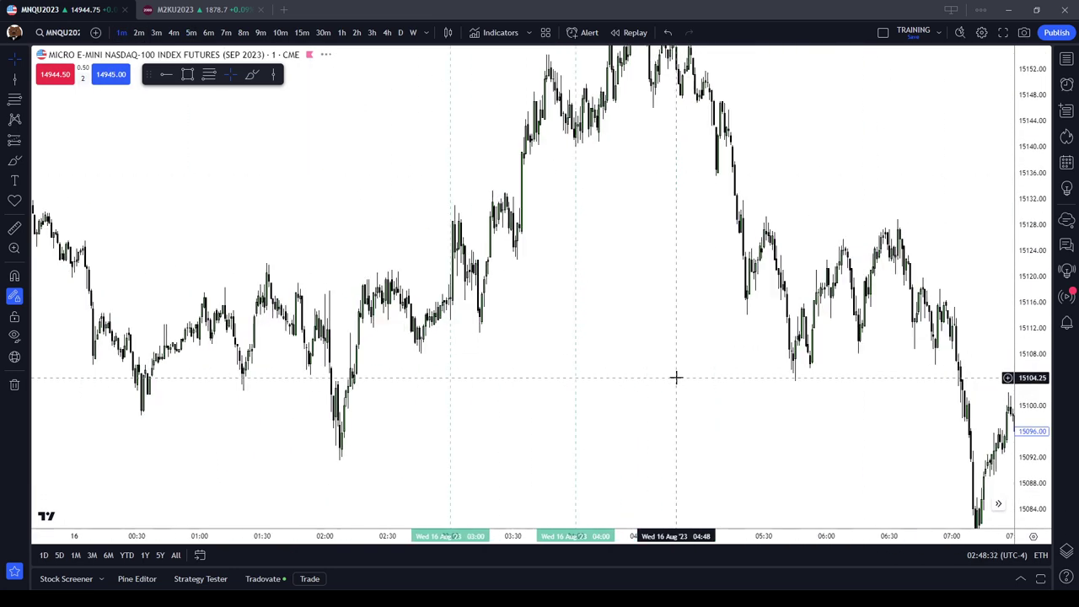
pyautogui.moveTo(422, 379); pyautogui.dragTo(729, 405)
pyautogui.scroll(1, 730, 404)
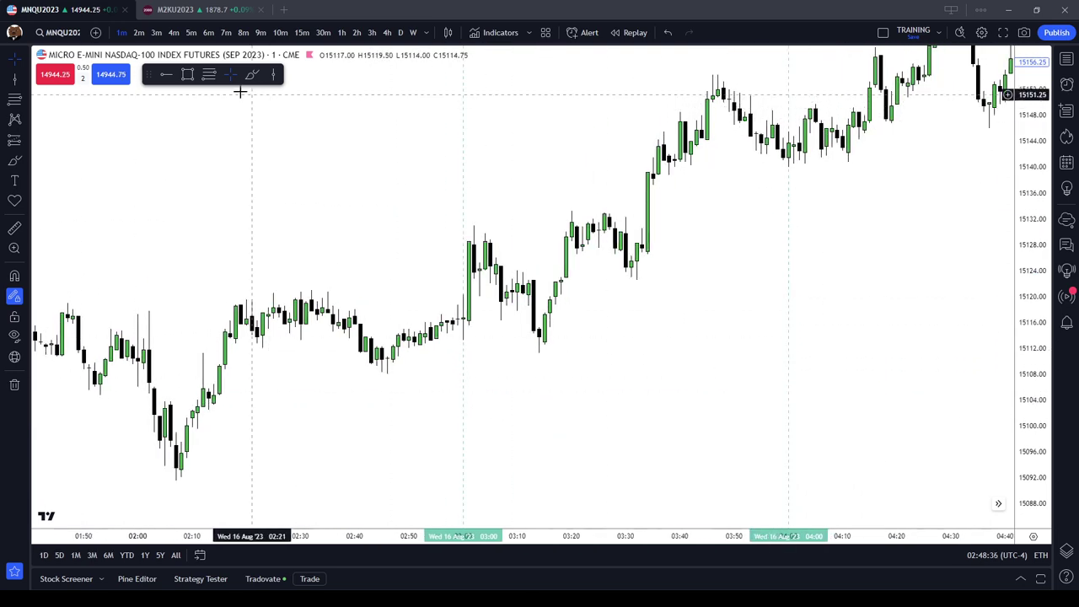
# - With magnet snapping on, draw a rectangle over the gap between 15128.50 and 15123.00 from 03:18 to 03:45 and apply the FVG (1min) template
pyautogui.click(187, 74)
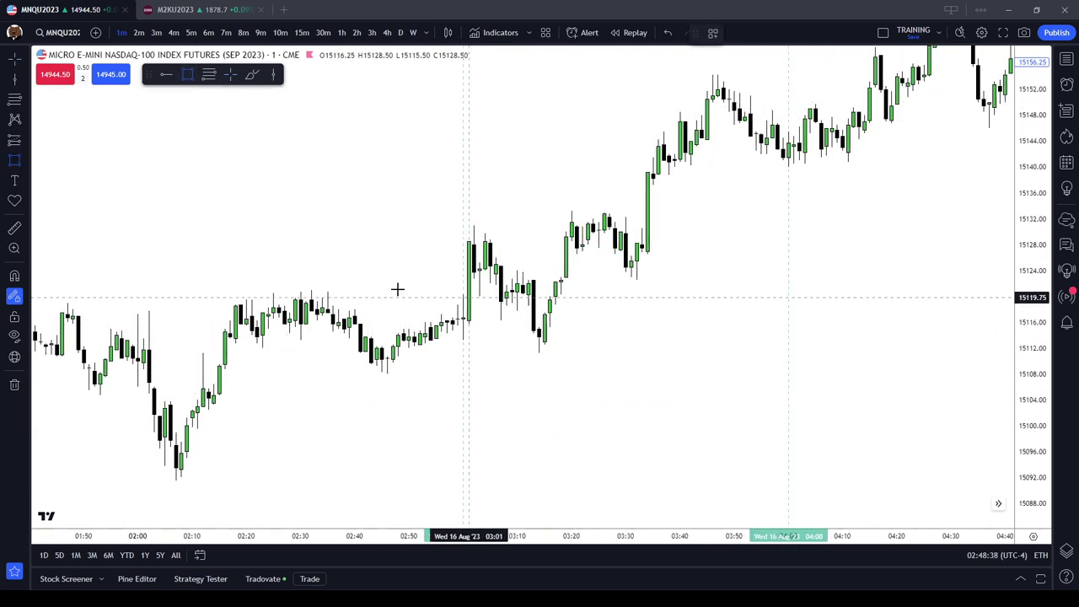
pyautogui.click(15, 277)
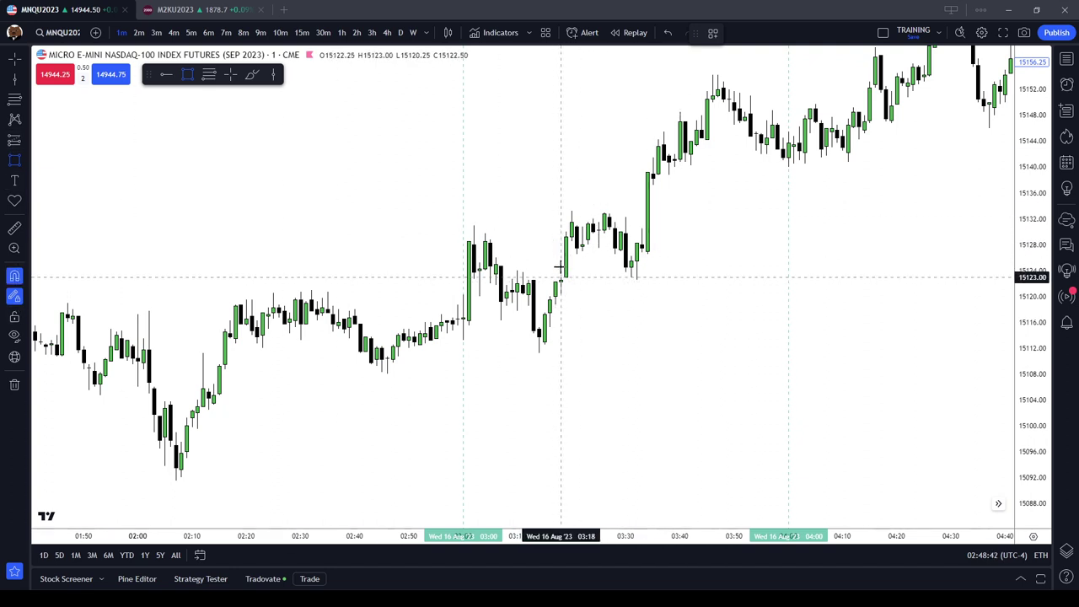
pyautogui.click(570, 242)
pyautogui.click(587, 265)
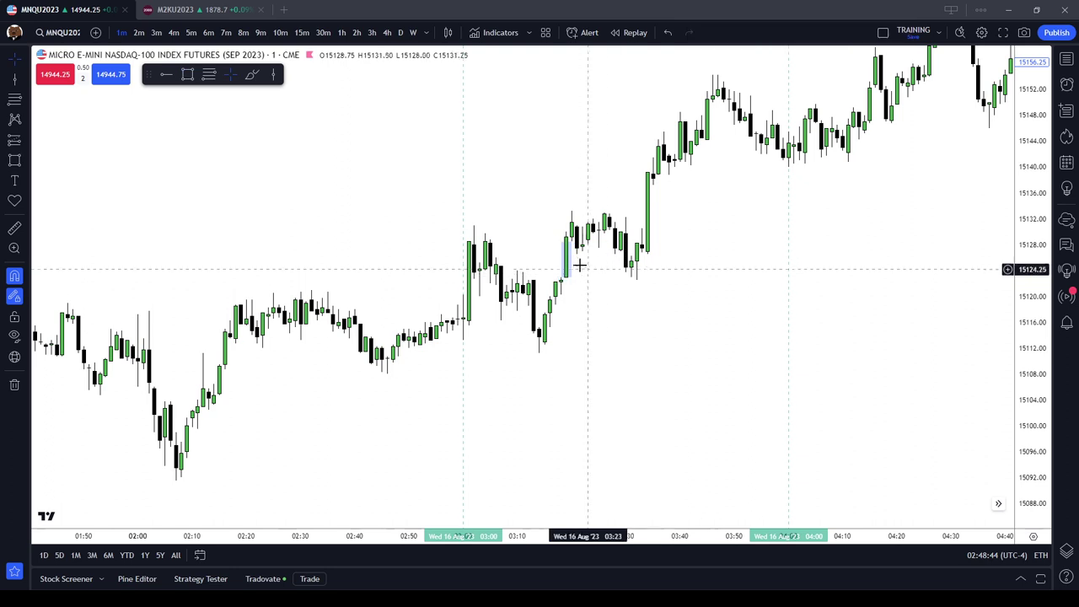
pyautogui.moveTo(571, 258); pyautogui.dragTo(706, 258)
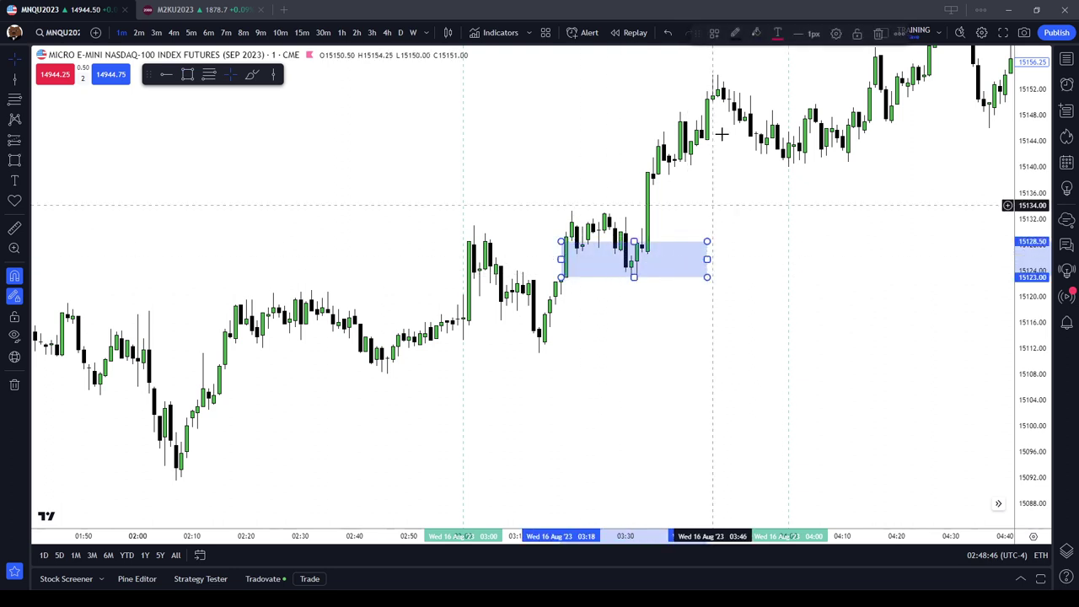
pyautogui.click(713, 33)
pyautogui.click(738, 119)
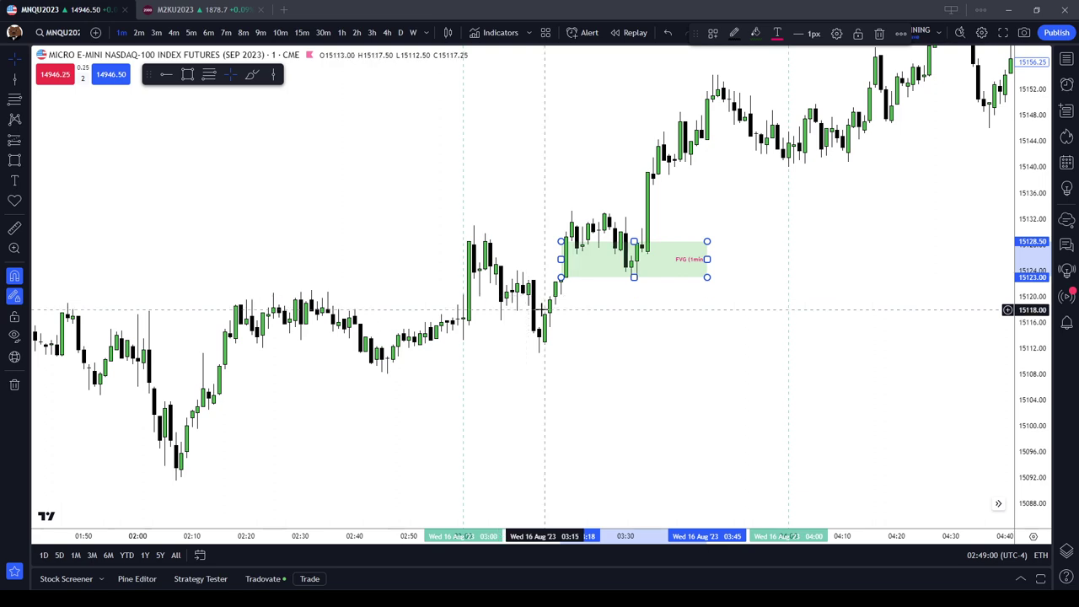
# - Remove all drawings from the 1-minute chart, including the FVG rectangle and both vertical lines
pyautogui.rightClick(682, 342)
pyautogui.click(795, 524)
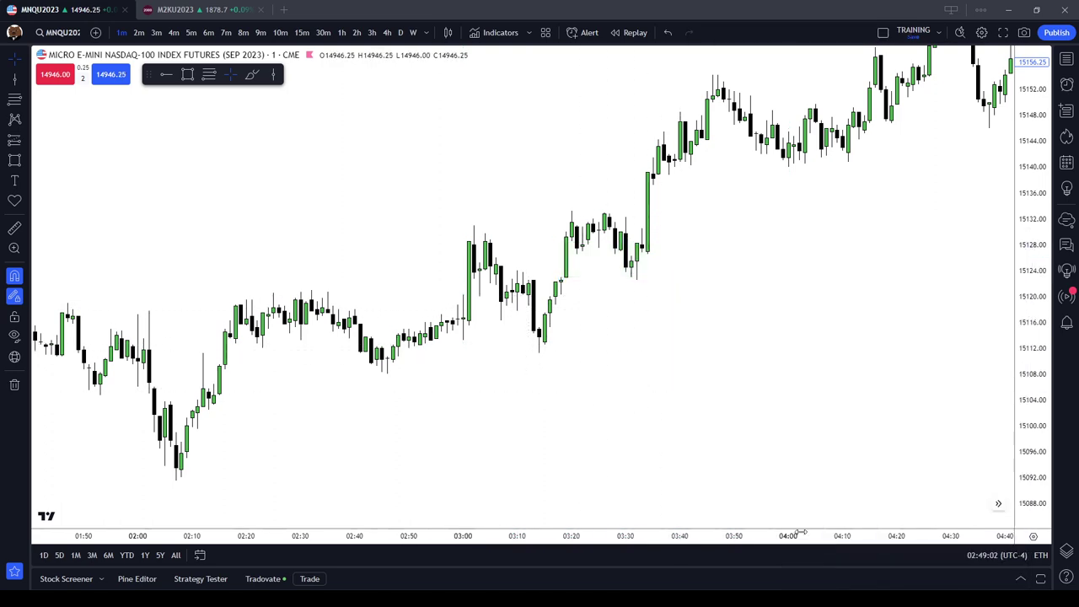
# - Examine the 1-minute price action from 04:00 on 16 August through to the latest candles on 17 August
pyautogui.moveTo(757, 463); pyautogui.dragTo(540, 390)
pyautogui.scroll(-5, 541, 390)
pyautogui.moveTo(1022, 244); pyautogui.dragTo(1023, 385)
pyautogui.moveTo(842, 383); pyautogui.dragTo(272, 419)
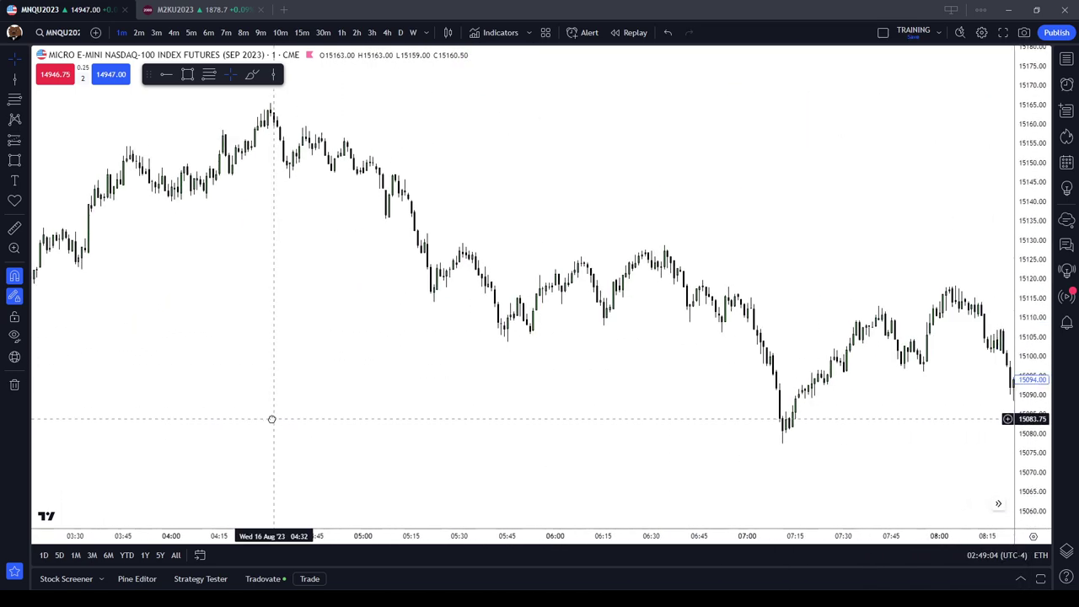
pyautogui.scroll(-1, 281, 419)
pyautogui.hscroll(10, 441, 429)
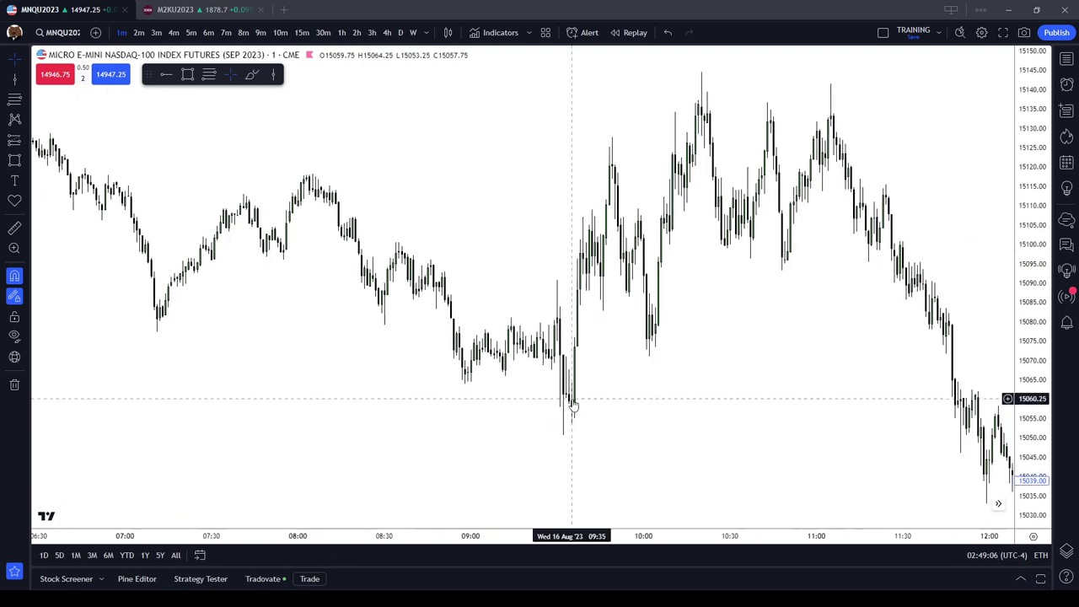
pyautogui.moveTo(621, 410); pyautogui.dragTo(369, 323)
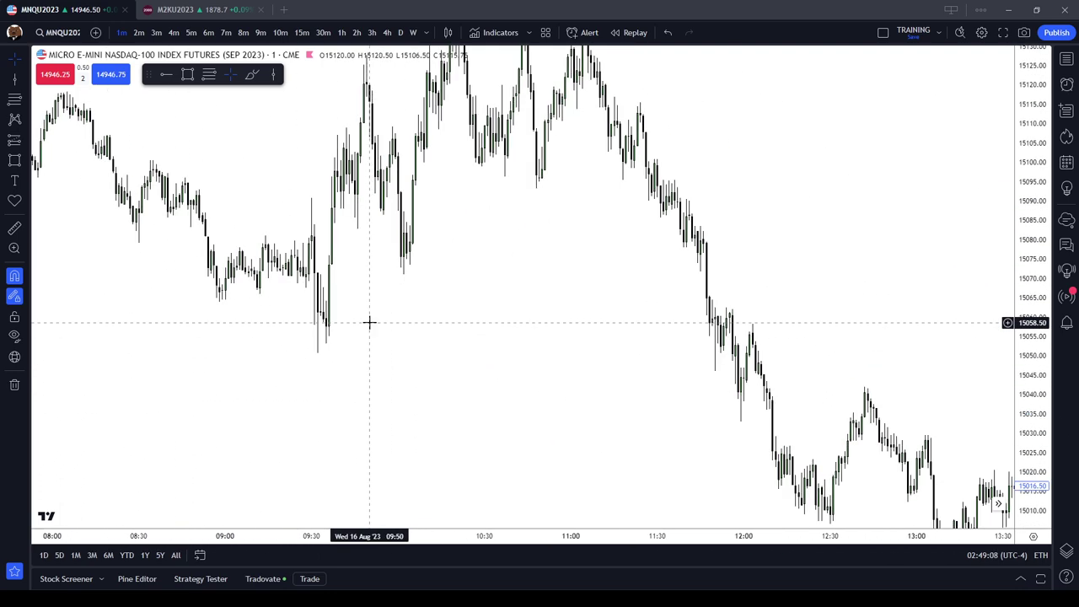
pyautogui.hscroll(10, 369, 323)
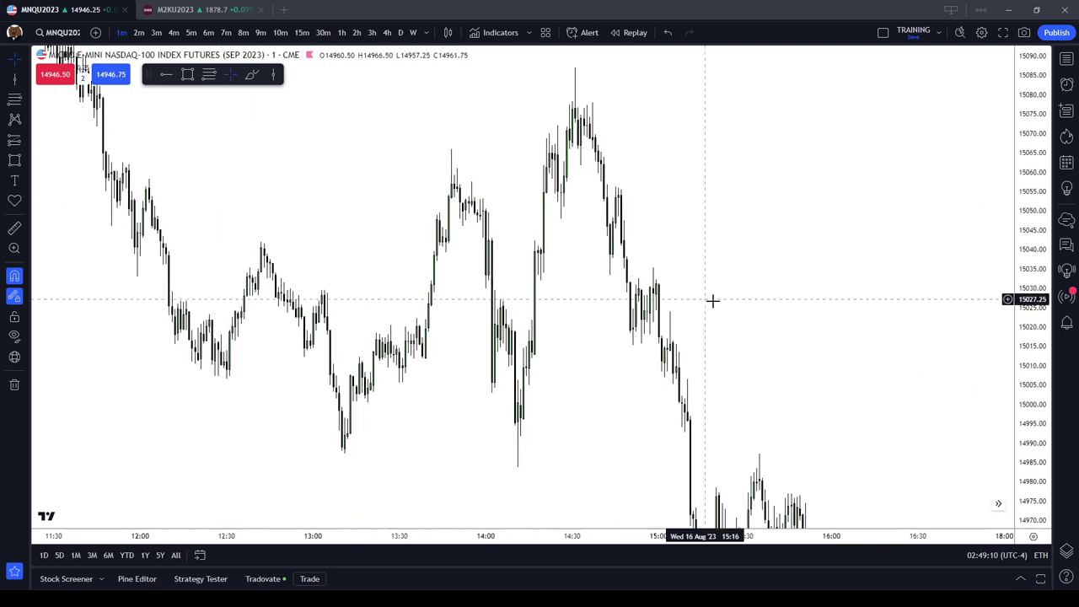
pyautogui.hscroll(6, 713, 300)
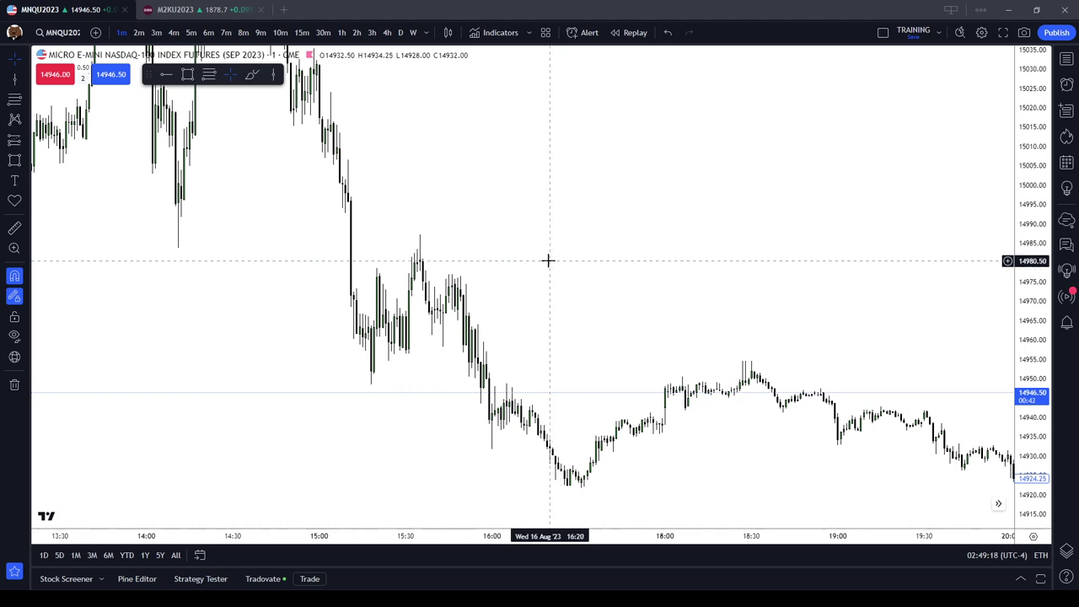
pyautogui.moveTo(662, 276); pyautogui.dragTo(377, 165)
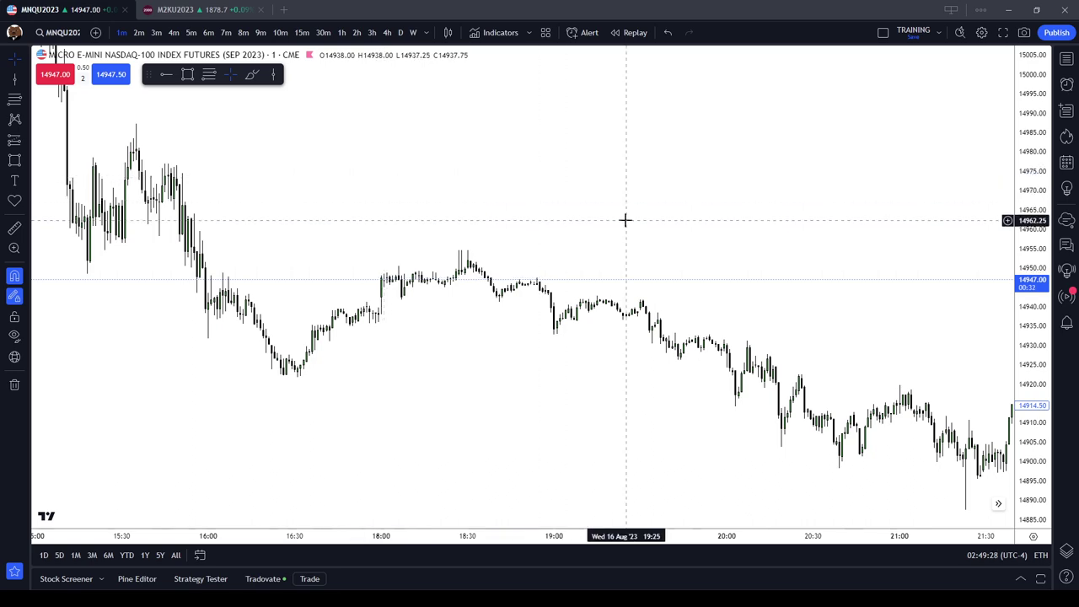
pyautogui.moveTo(625, 220); pyautogui.dragTo(244, 166)
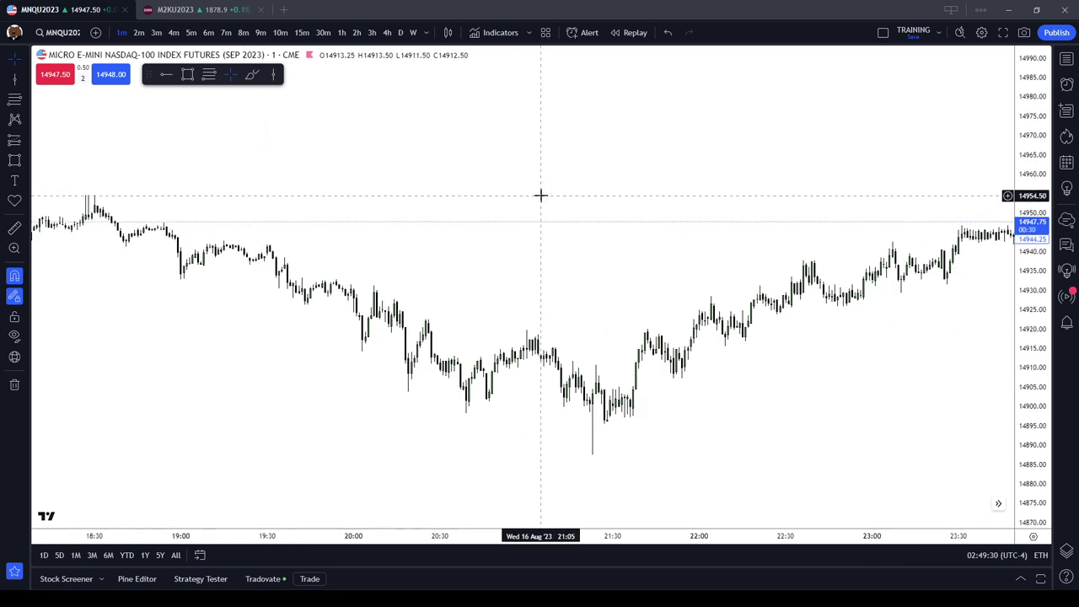
pyautogui.scroll(-3, 547, 212)
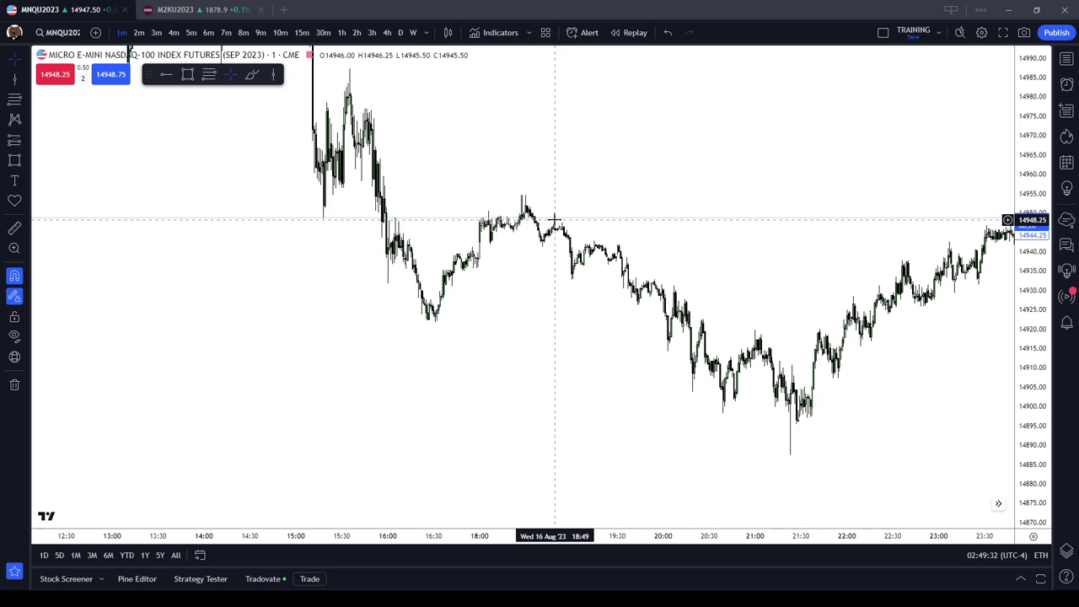
pyautogui.moveTo(569, 207); pyautogui.dragTo(135, 218)
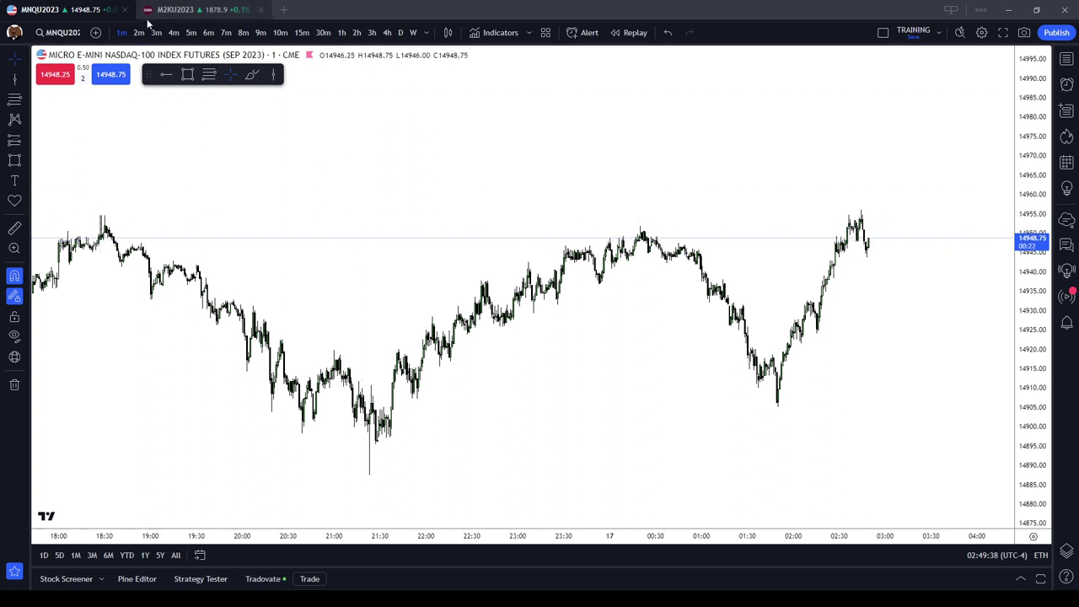
# - Switch the chart to the 5-minute timeframe and frame the latest candles on 17 August
pyautogui.click(191, 32)
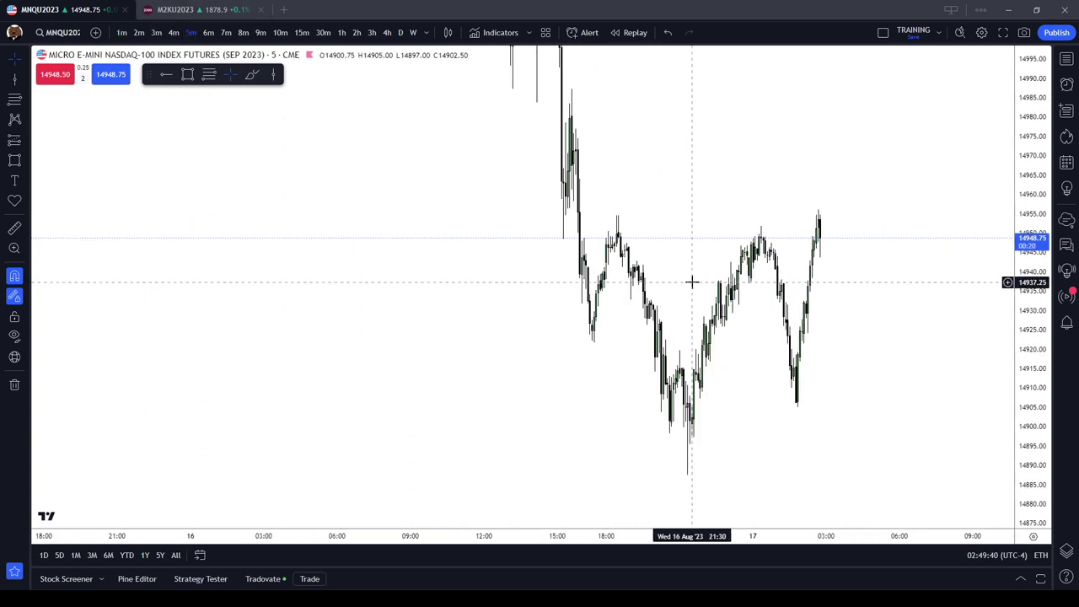
pyautogui.scroll(5, 778, 286)
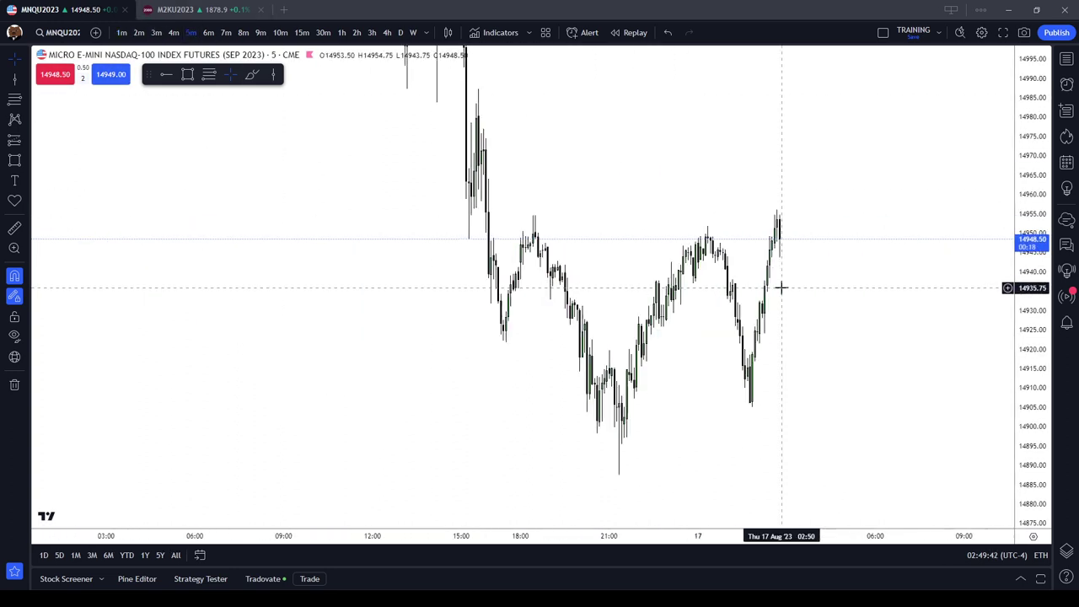
pyautogui.moveTo(1027, 258); pyautogui.dragTo(1028, 316)
pyautogui.moveTo(805, 306); pyautogui.dragTo(833, 362)
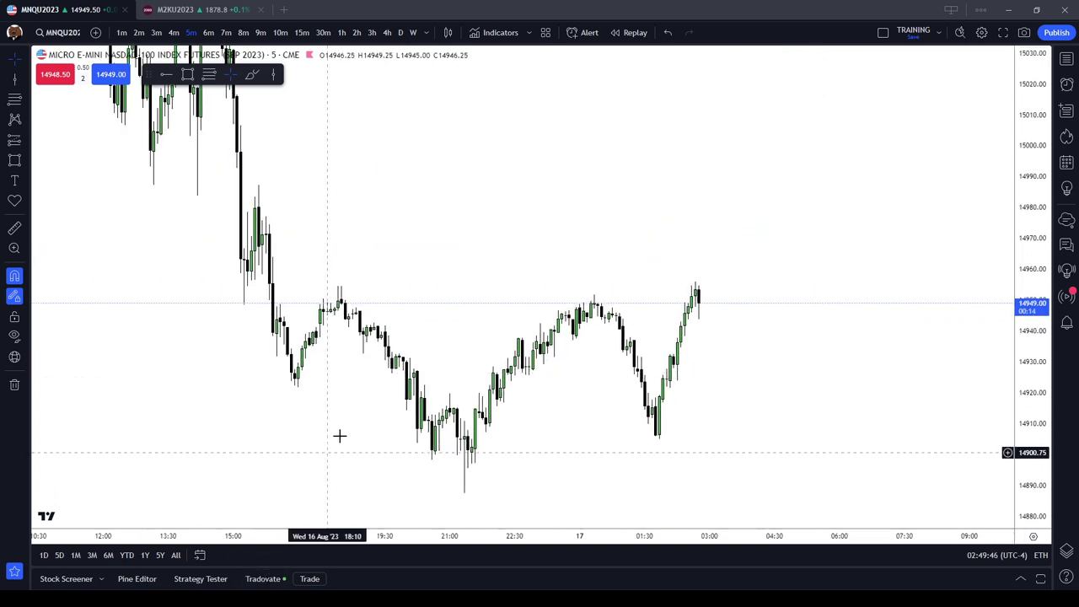